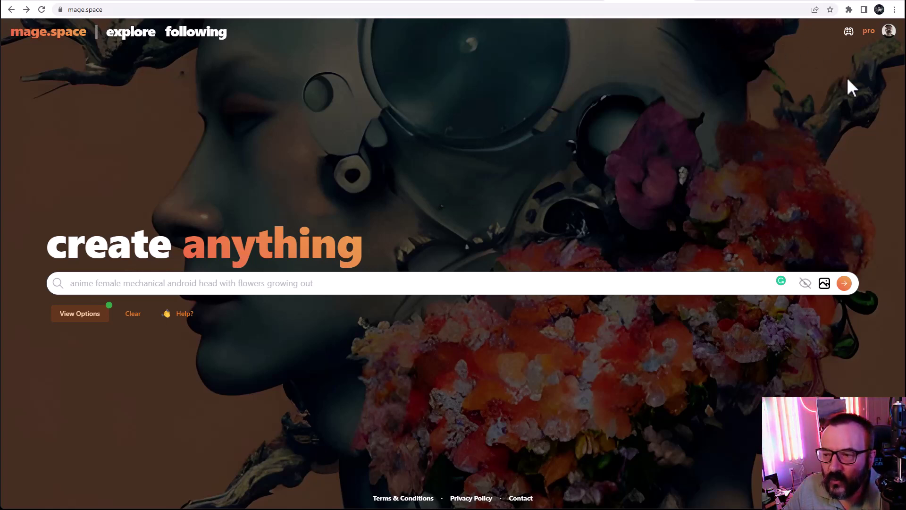
Step: Open the membership plans page and review the pro plan's monthly price and included features against the other plans
click(888, 32)
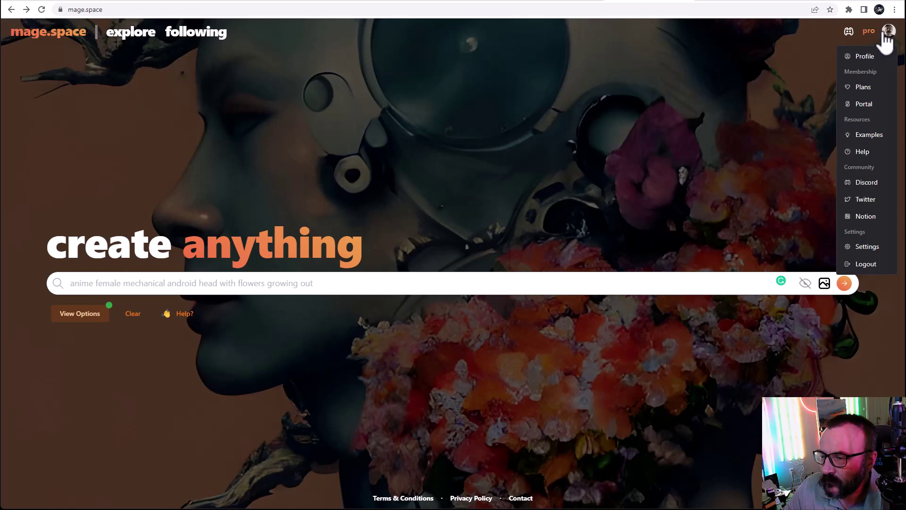
click(869, 88)
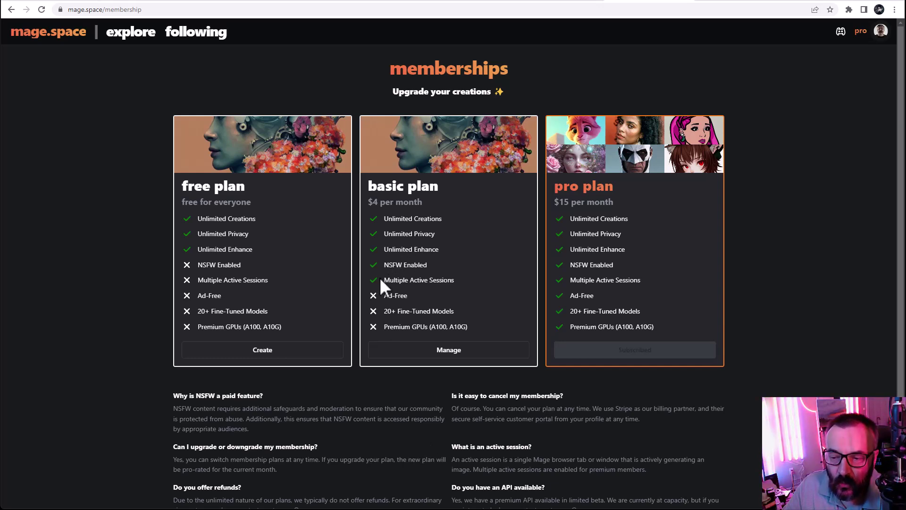
drag(613, 205, 559, 206)
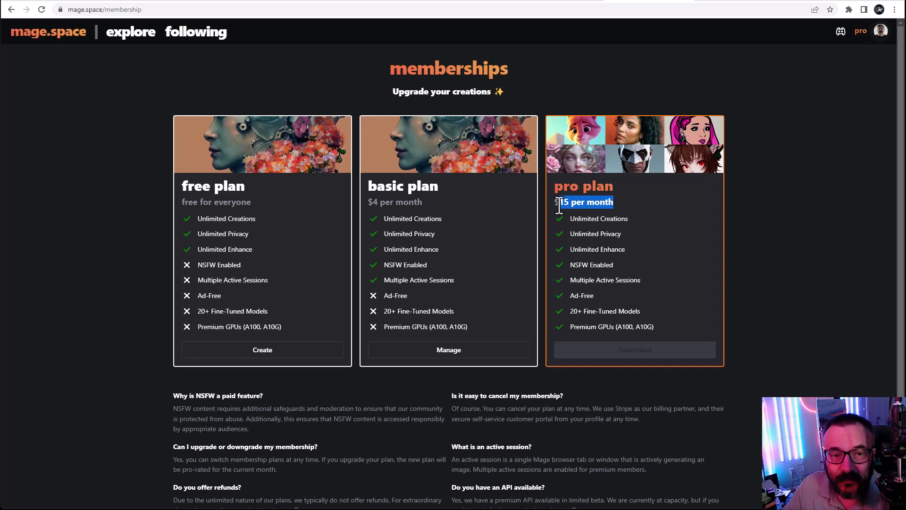
click(615, 236)
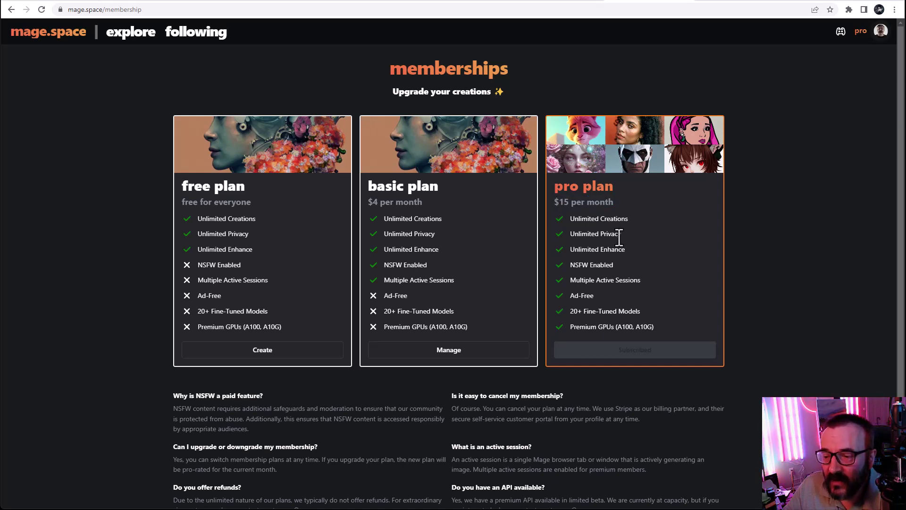
drag(644, 312, 570, 310)
drag(654, 327, 562, 281)
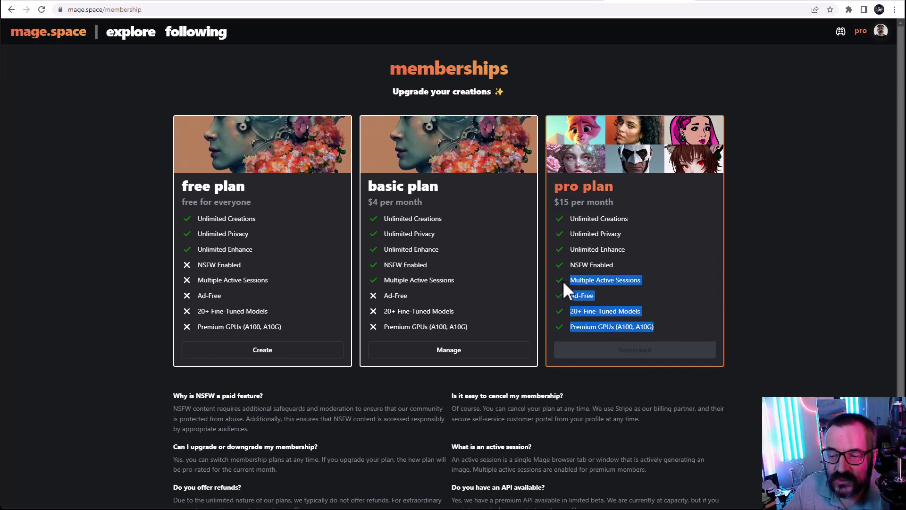
click(589, 264)
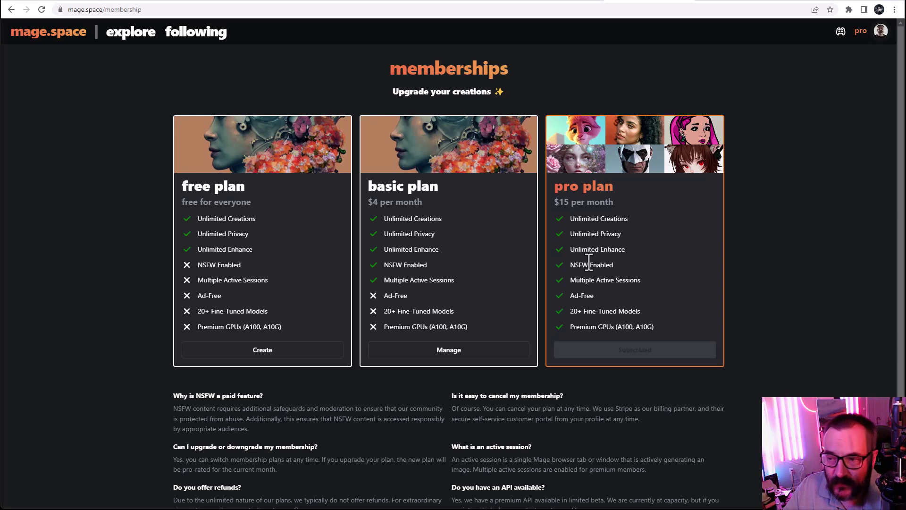
Step: Return to the mage.space creation page and show the generation options with the available models
click(60, 35)
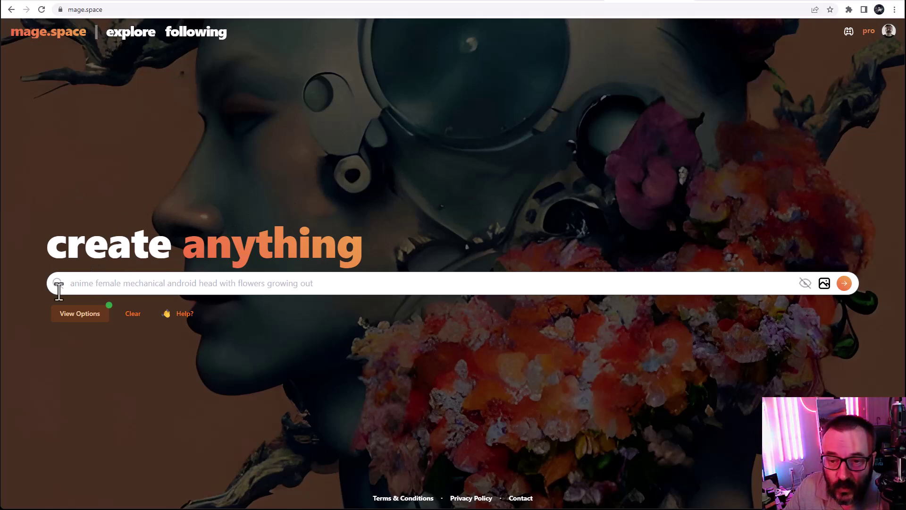
click(64, 315)
scroll(127, 250, down, 3)
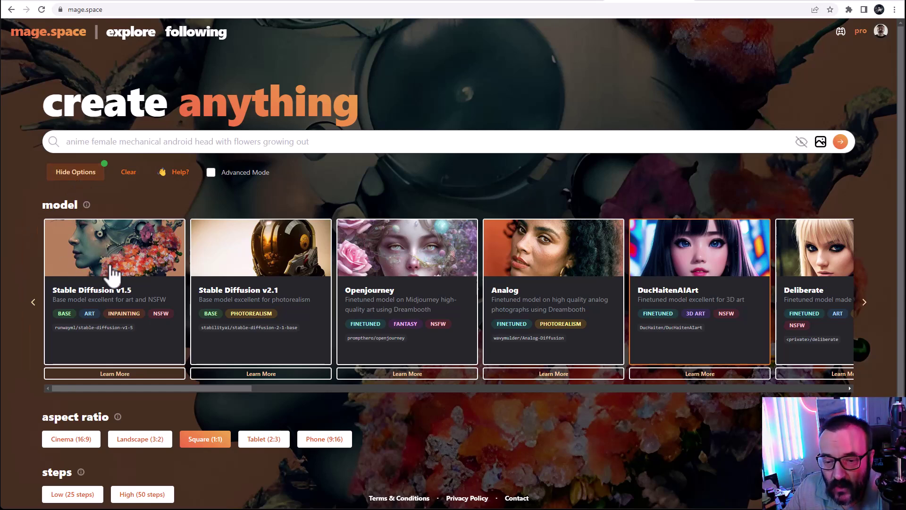
click(347, 140)
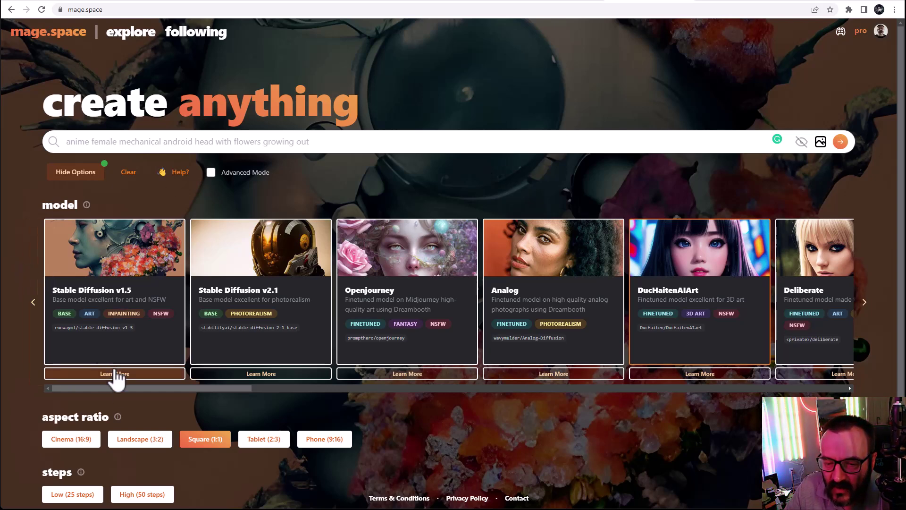
drag(118, 389, 64, 381)
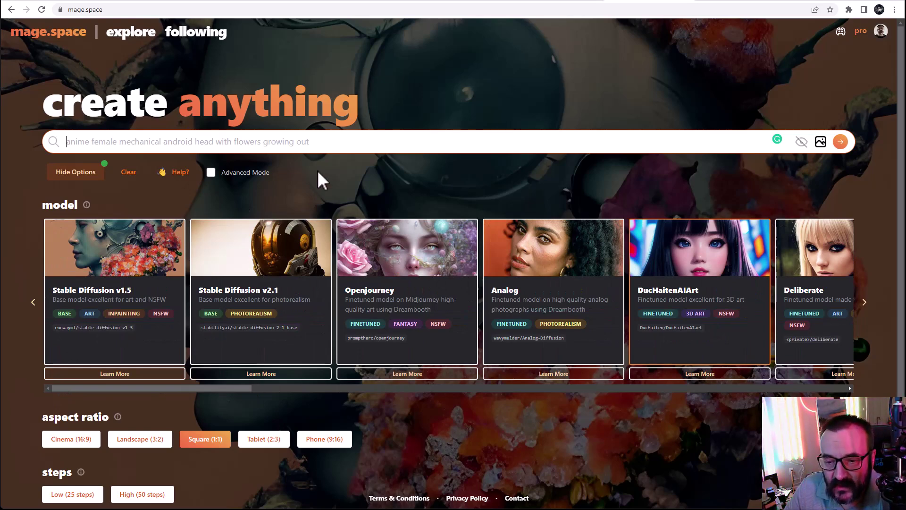
Step: Enable Advanced Mode and turn off the Create Privately setting
scroll(364, 305, down, 2)
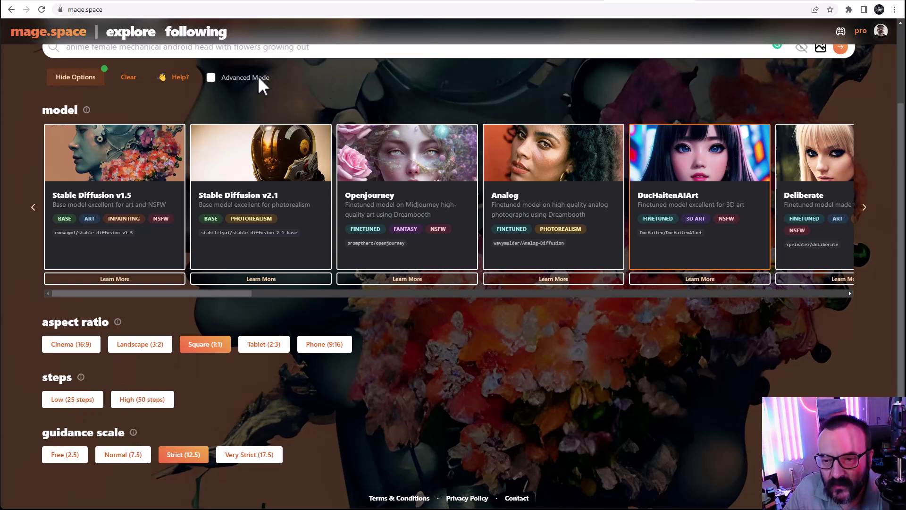
click(211, 78)
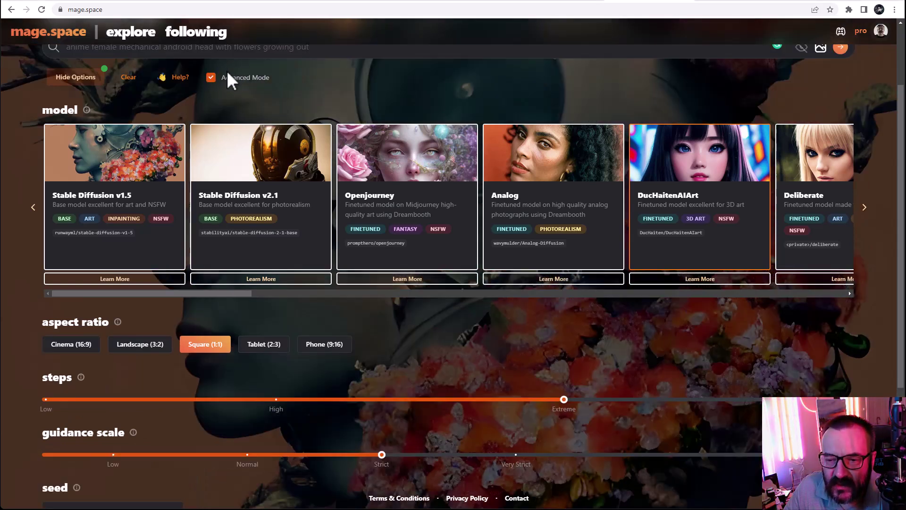
scroll(270, 287, down, 2)
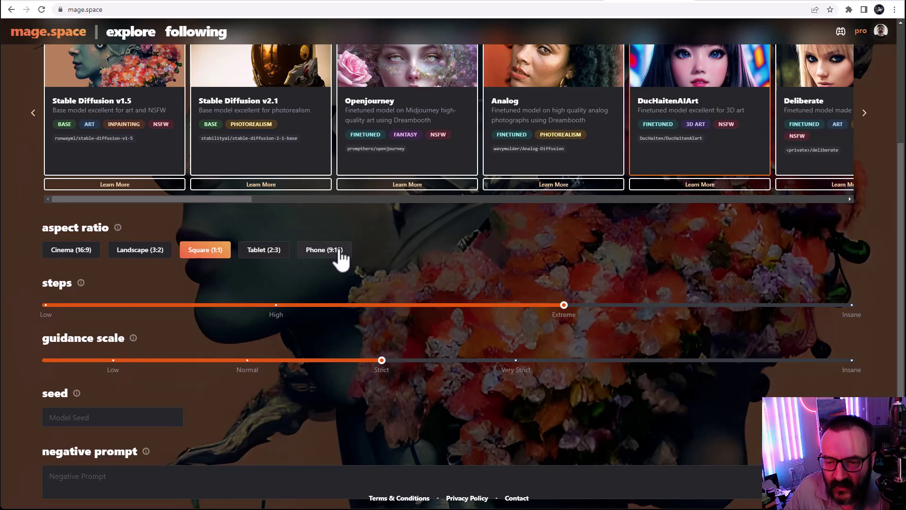
scroll(340, 255, down, 1)
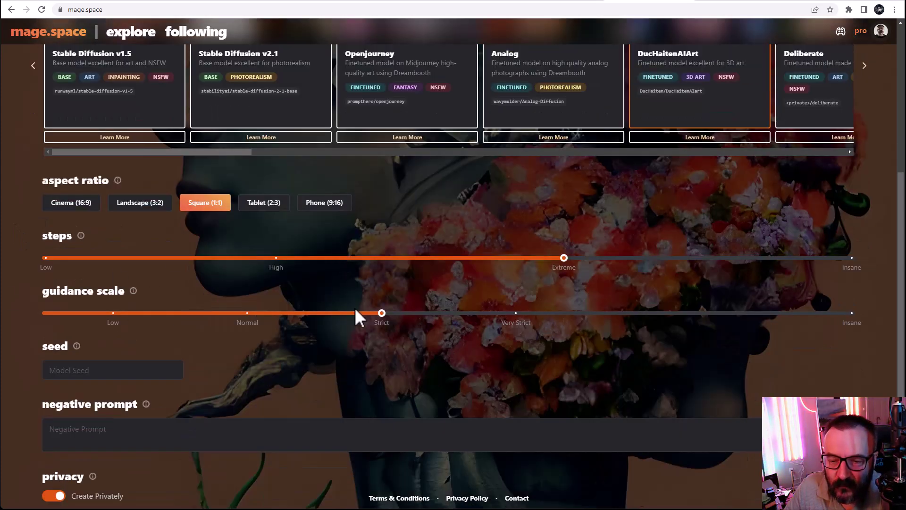
scroll(200, 344, down, 1)
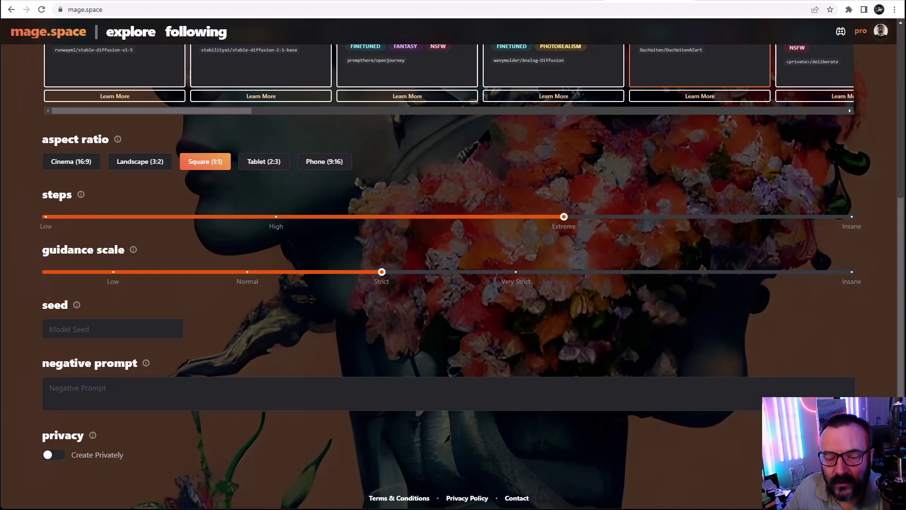
Step: Enter the image prompt starting "origami style of one beautiful young queen, renaissance painting. Baroque dress." and ending "pop surrealism, physically based rendering."
scroll(356, 324, up, 6)
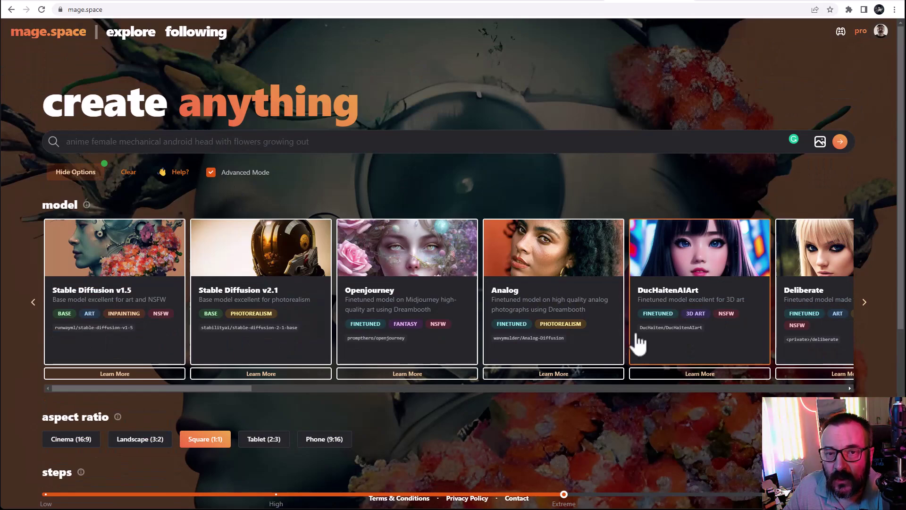
scroll(573, 350, down, 5)
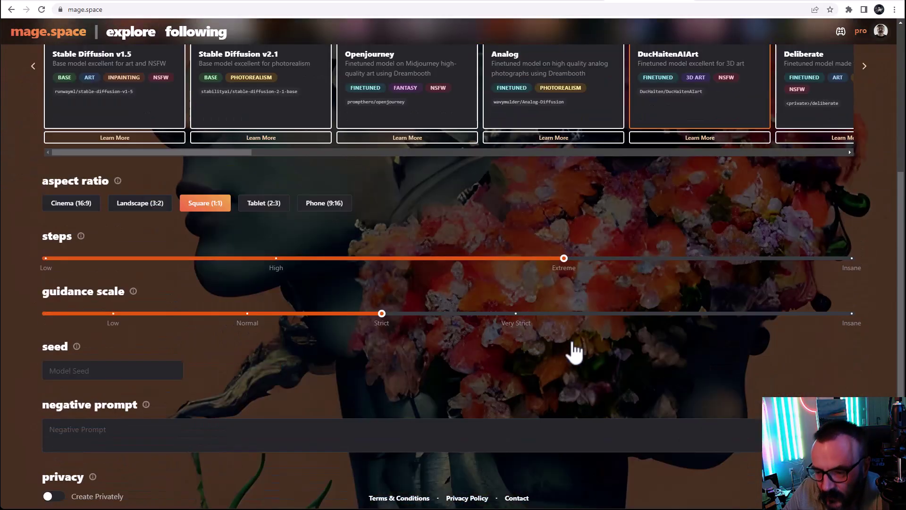
scroll(571, 341, up, 5)
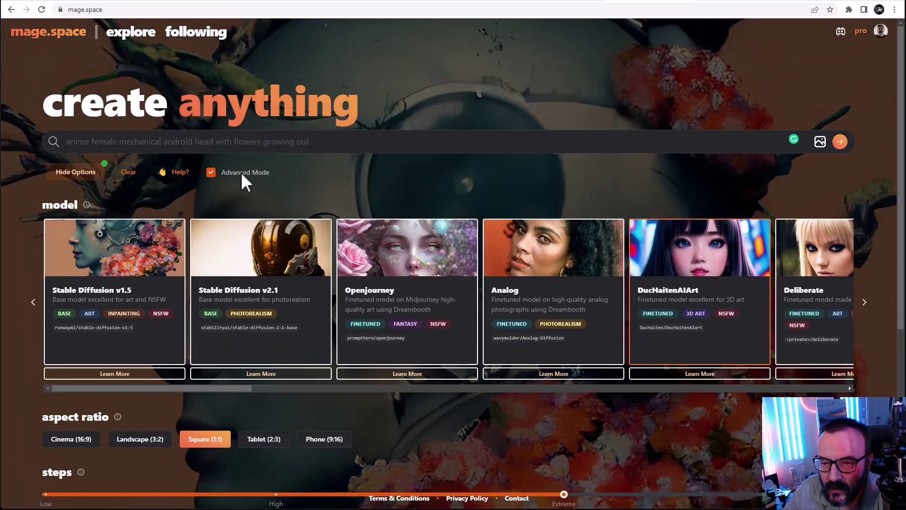
click(264, 143)
text(origami style of one beautiful young queen, renaissance painting. Baroque dress. elegant crown, fancy shoes, Victorian style. Rembrandt lighting. photorealistic. high details. ultra sharp.toy, soft smooth lighting, soft pastel colors, 3d blender render, polycount, modular constructivism, pop surrealism, physically based rendering.)
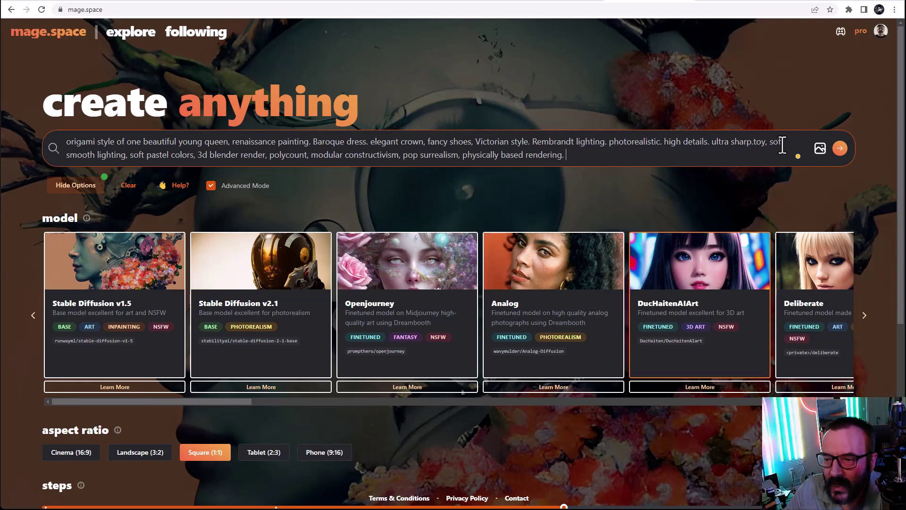
drag(712, 141, 558, 155)
click(566, 155)
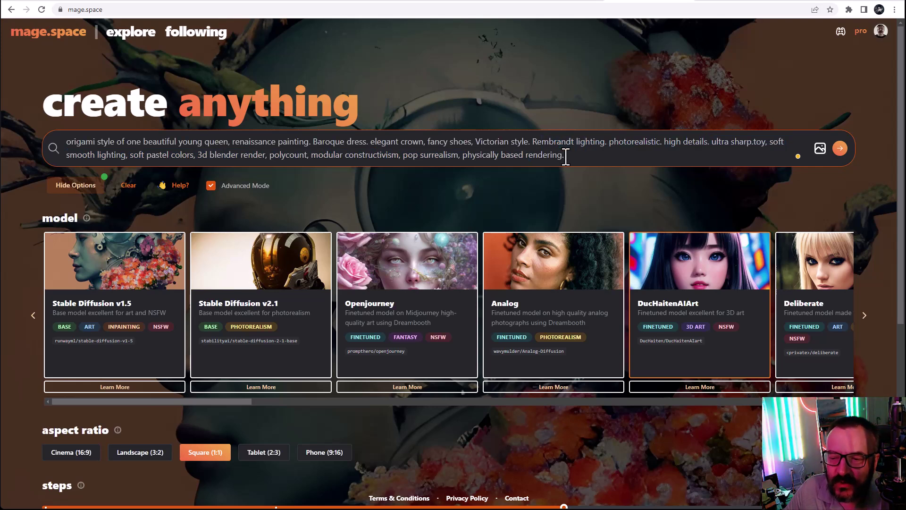
Step: Choose the Stable Diffusion v1.5 model and read its description and tags before closing the details
click(145, 298)
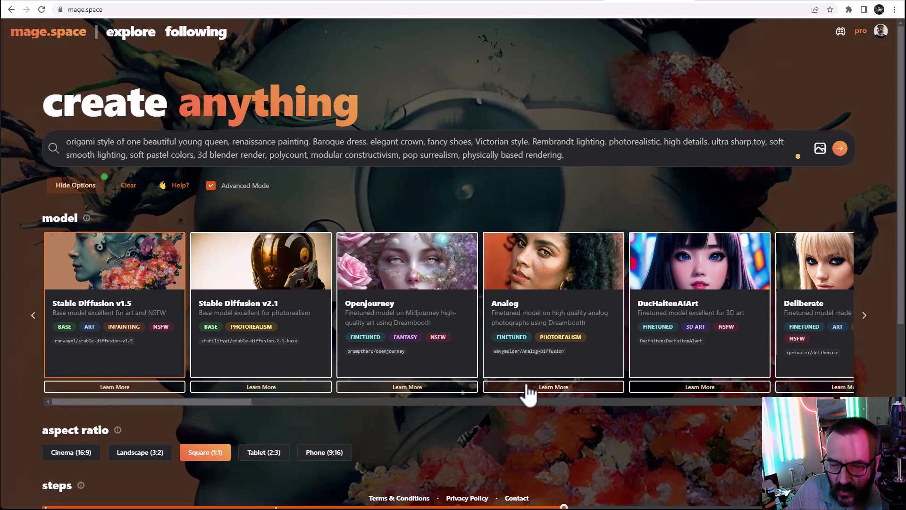
click(119, 388)
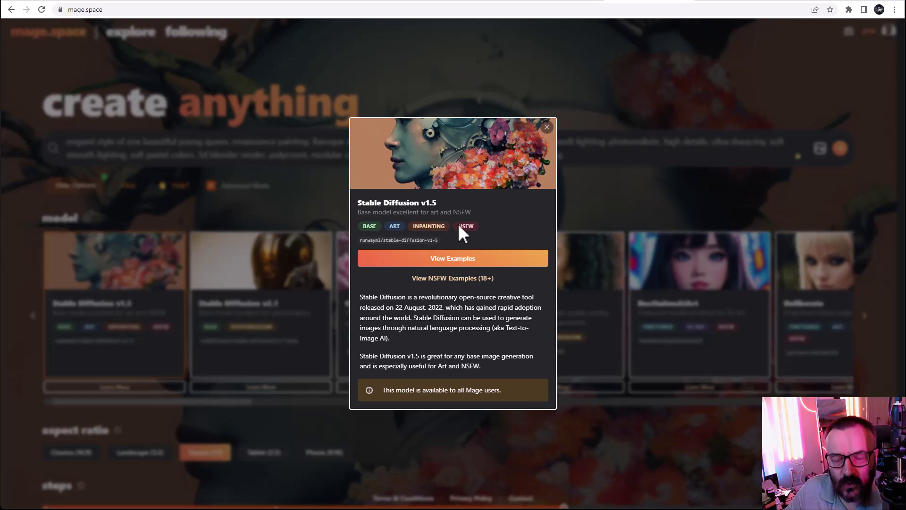
drag(457, 240, 363, 244)
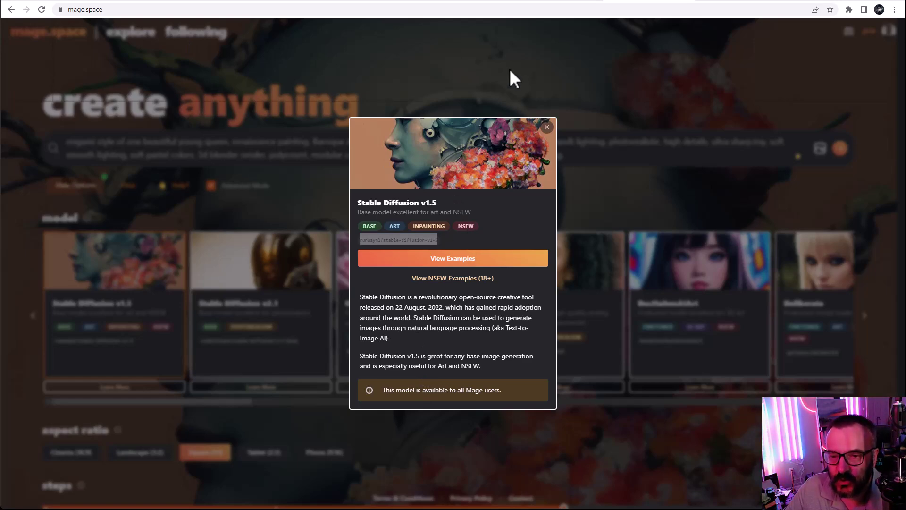
click(546, 127)
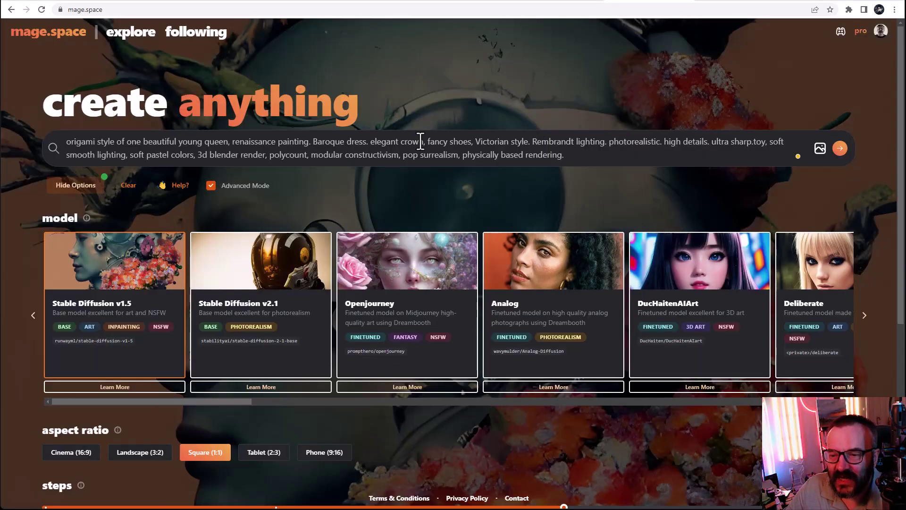
Step: Look over the Topaz Labs Gigapixel AI upscaler page and return to mage.space
scroll(408, 200, down, 3)
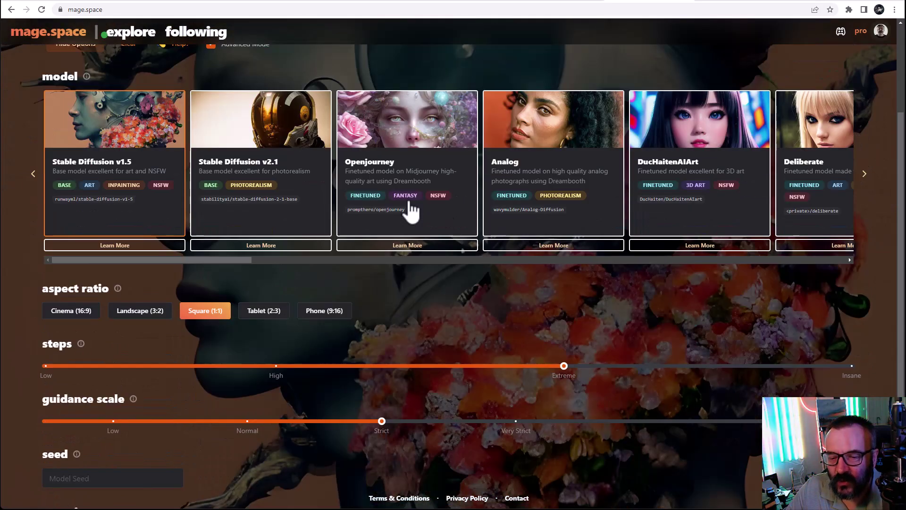
scroll(410, 203, up, 2)
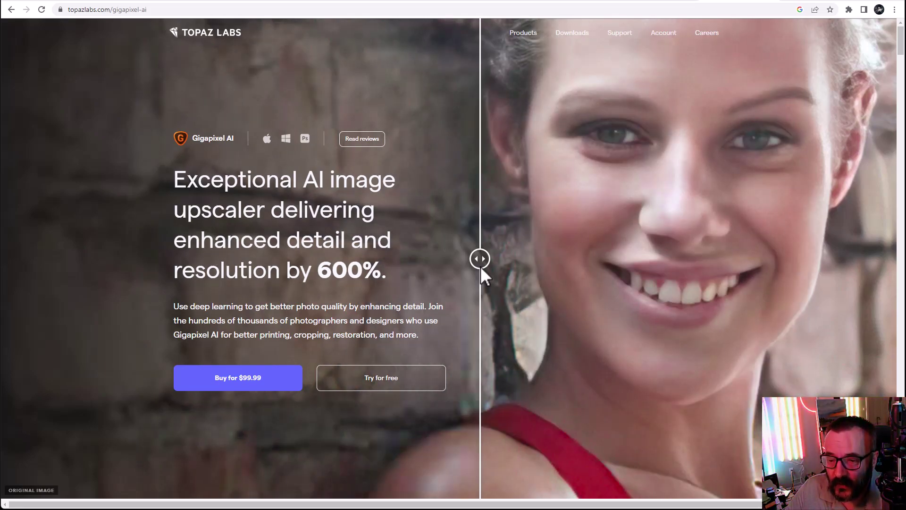
scroll(481, 267, down, 7)
scroll(481, 267, up, 7)
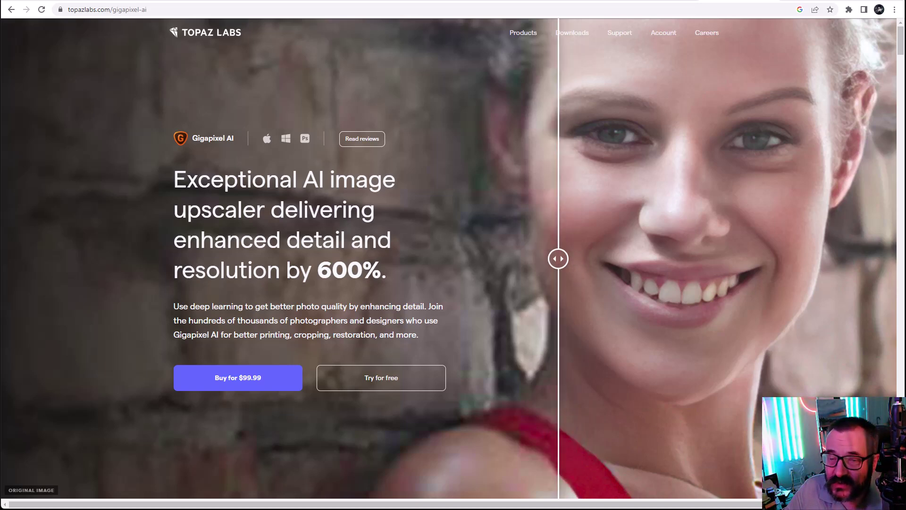
click(566, 1)
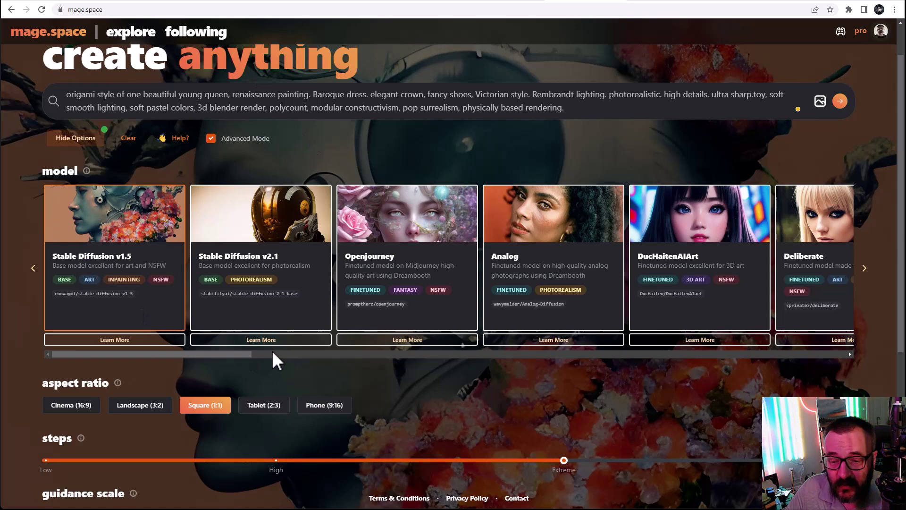
Step: Set the number of generation steps to High
scroll(91, 216, down, 2)
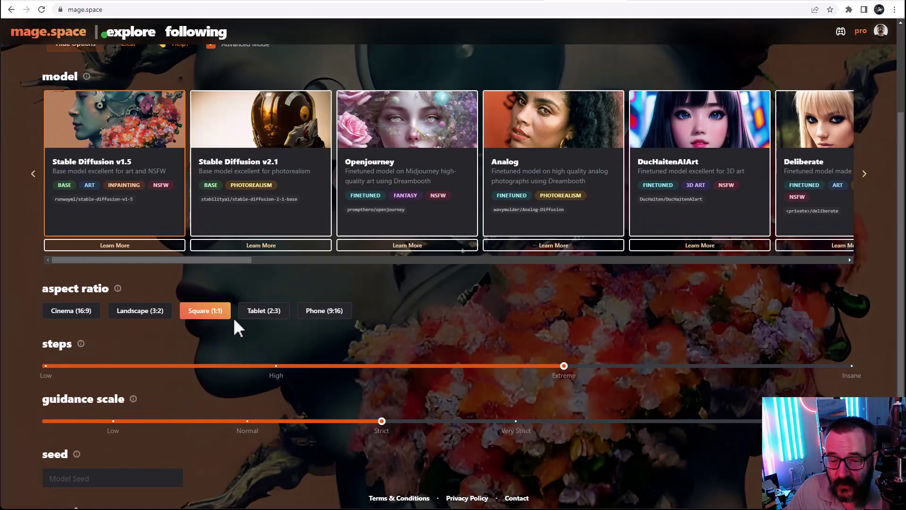
scroll(78, 337, down, 1)
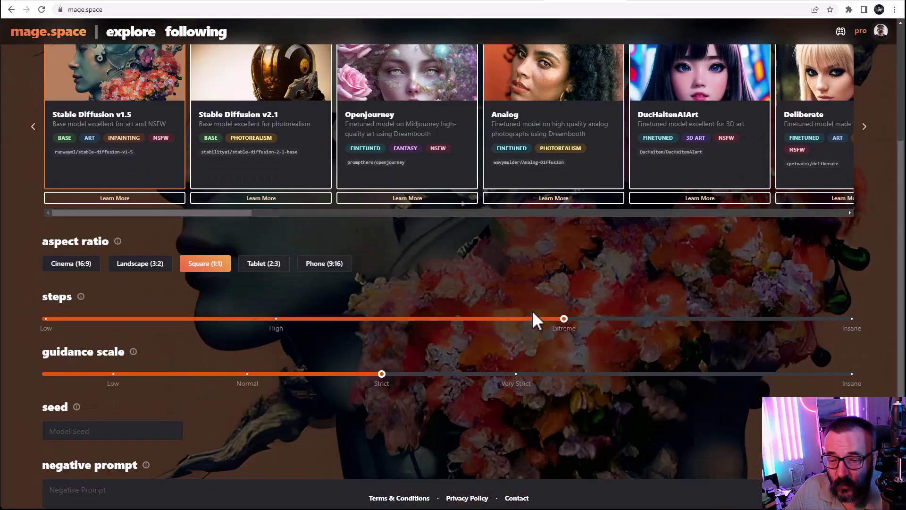
drag(563, 326, 279, 340)
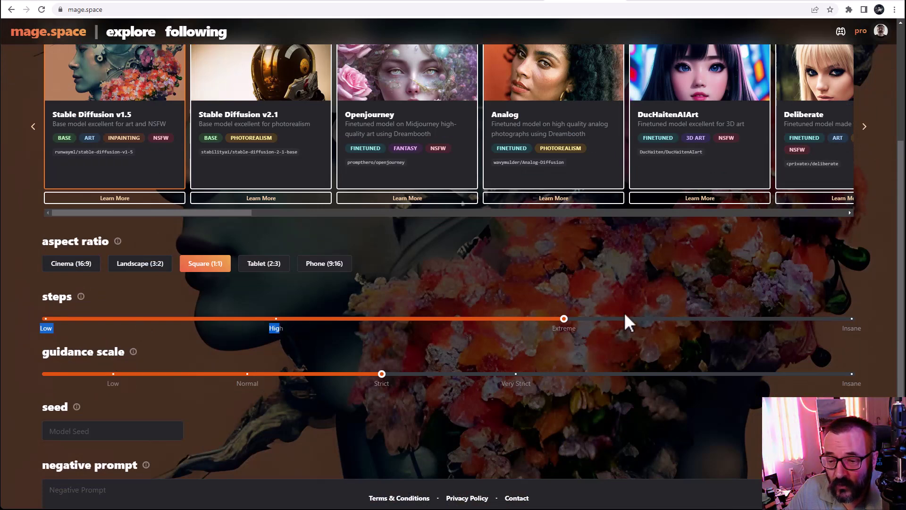
drag(564, 321, 268, 319)
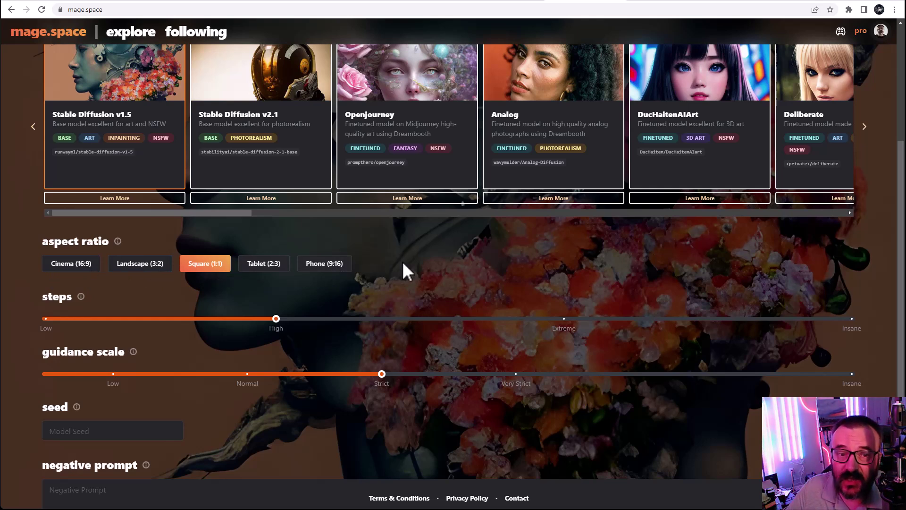
Step: Check the remaining generation options and generate the image from the queen prompt
scroll(373, 245, down, 1)
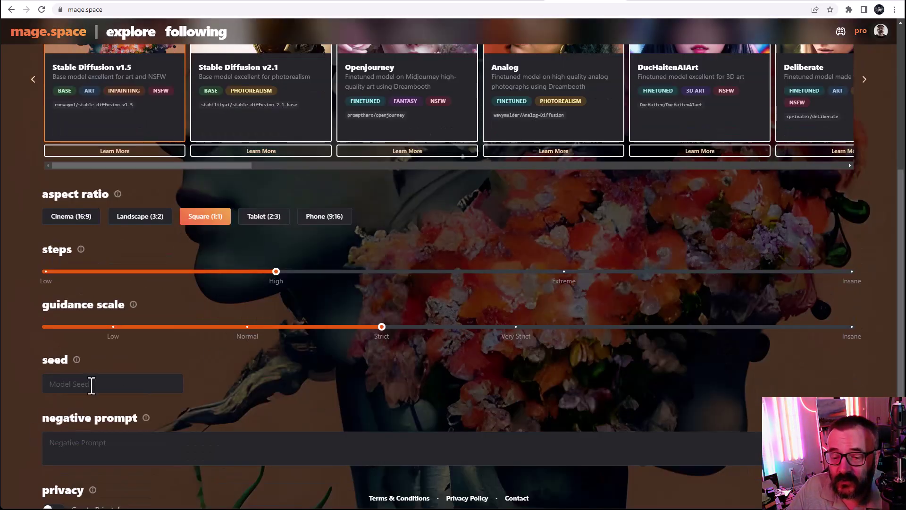
scroll(279, 344, up, 3)
scroll(316, 329, down, 3)
scroll(368, 326, up, 5)
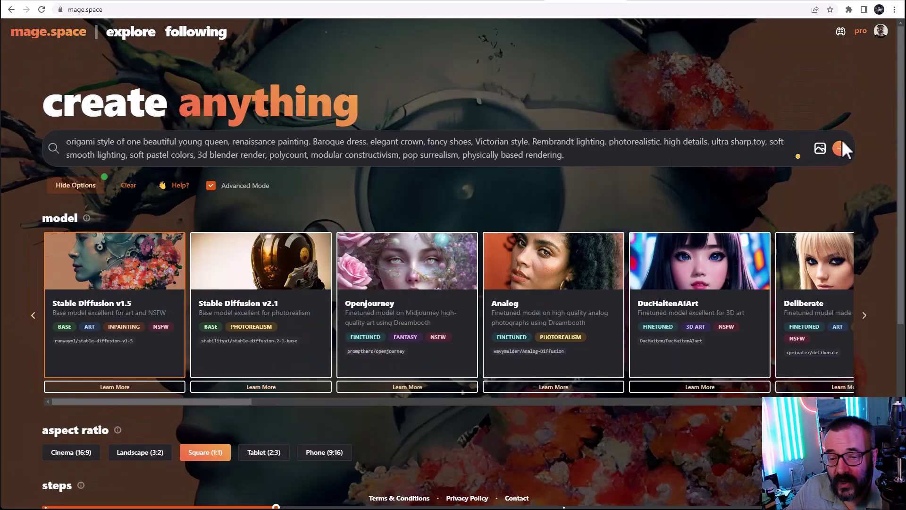
click(844, 155)
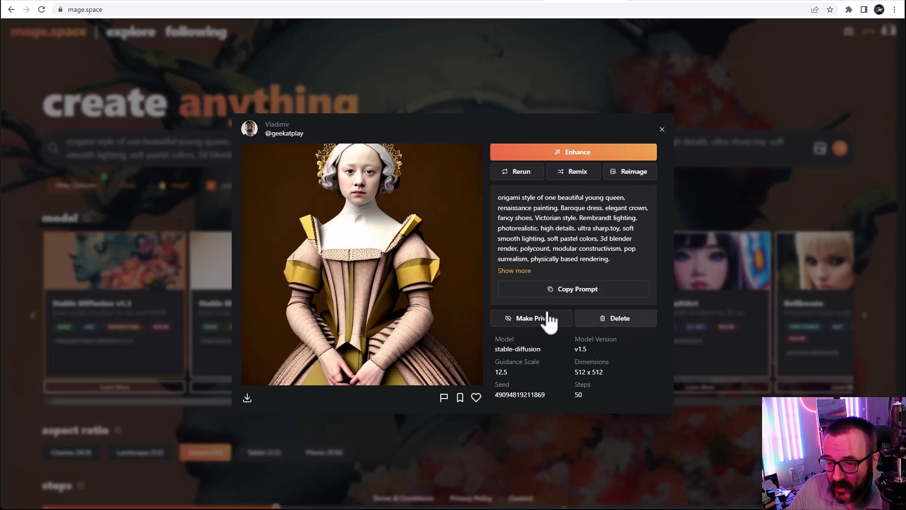
Step: Close the v1.5 result and generate the queen prompt again with the Stable Diffusion v2.1 model
click(662, 129)
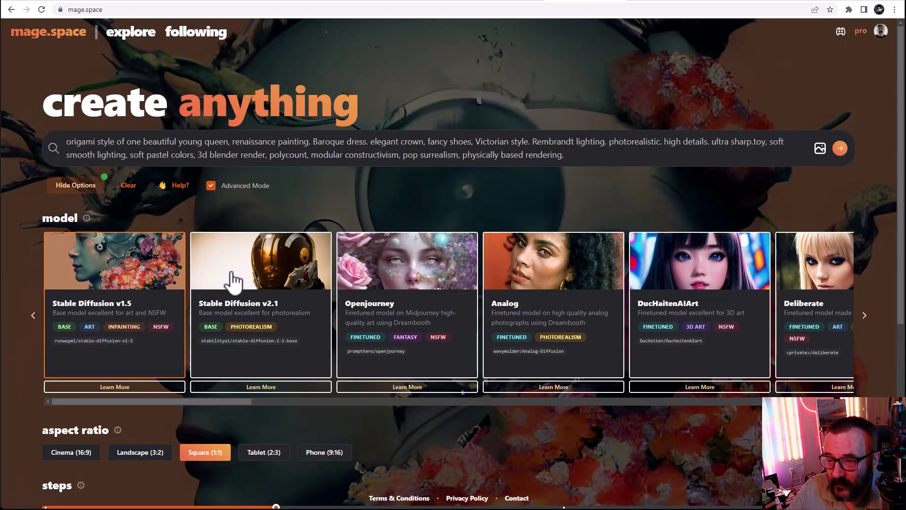
click(842, 153)
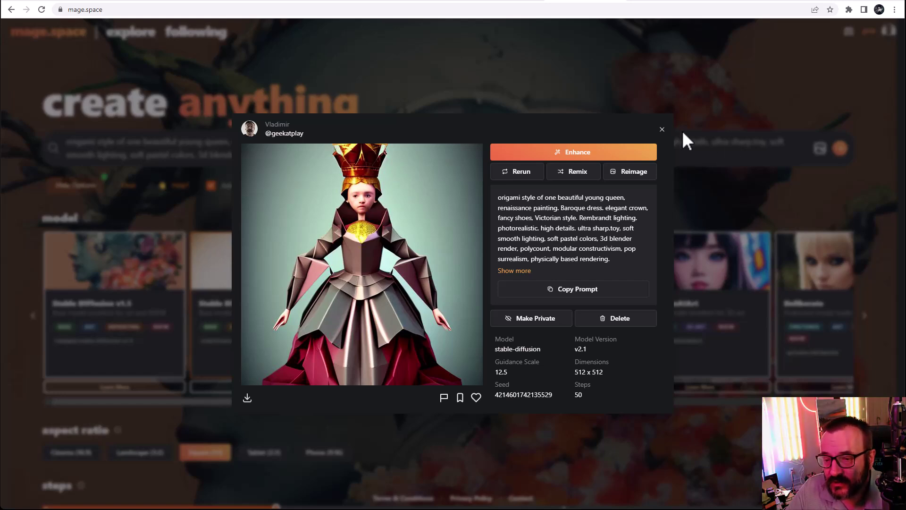
click(662, 130)
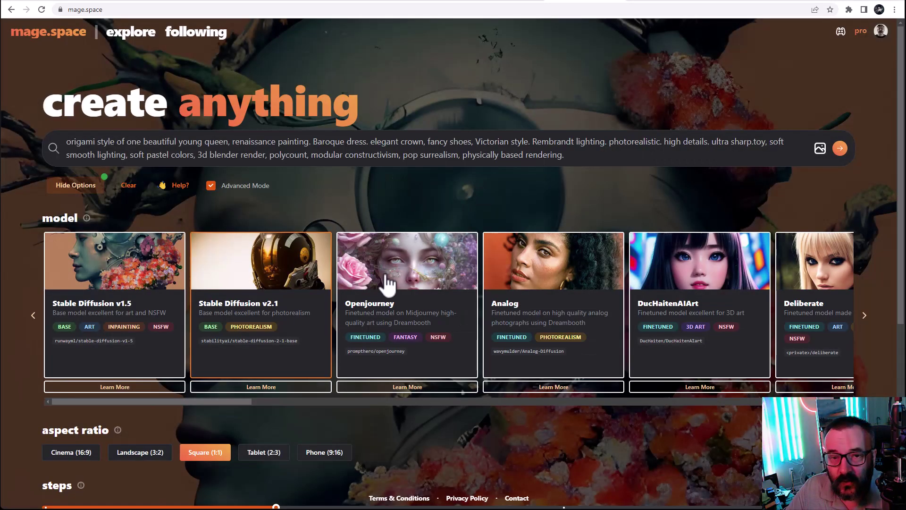
Step: Choose the Openjourney model, read its description and example prompts, and generate the queen image with it
click(415, 305)
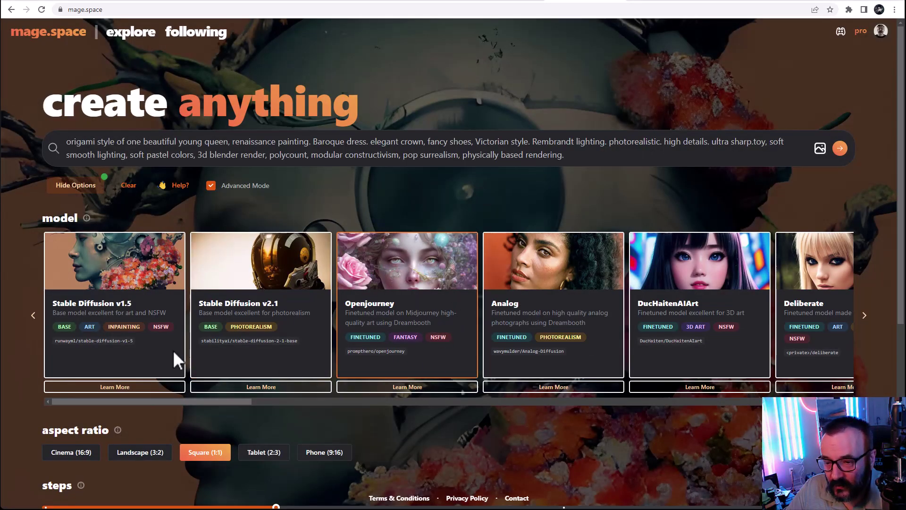
click(404, 388)
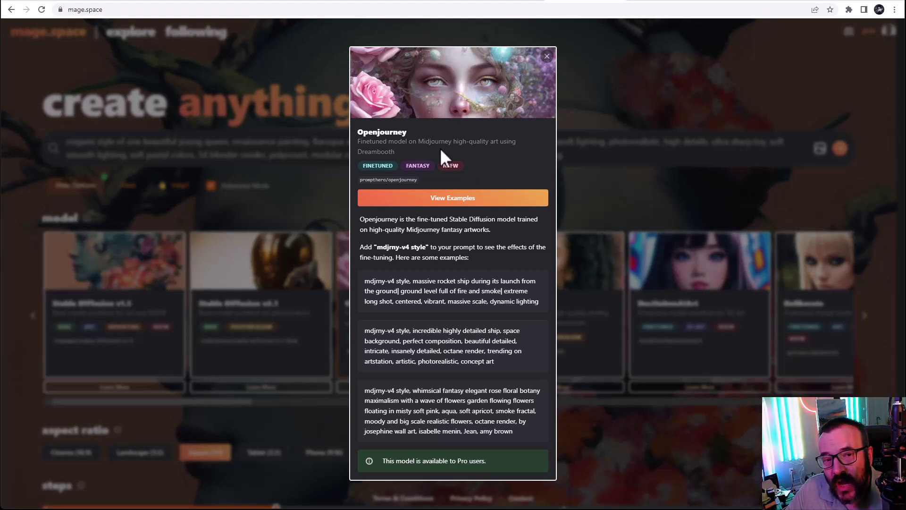
click(546, 56)
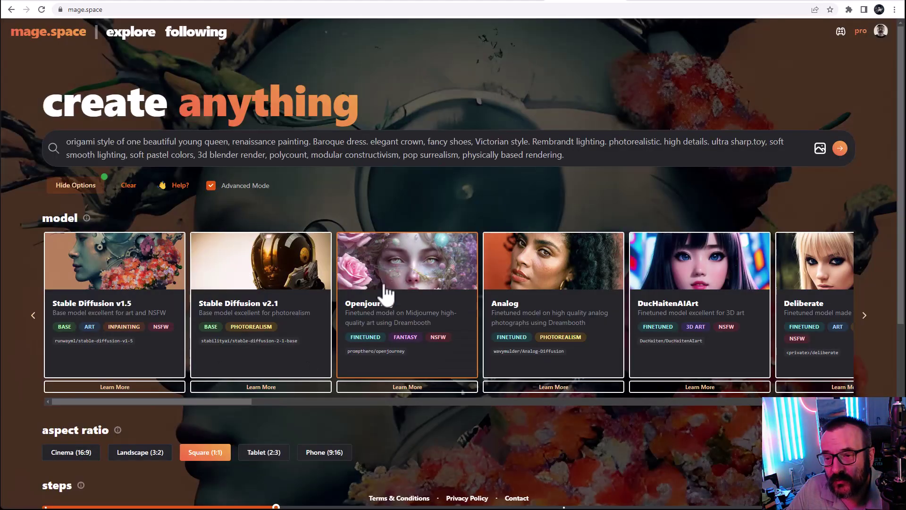
click(844, 147)
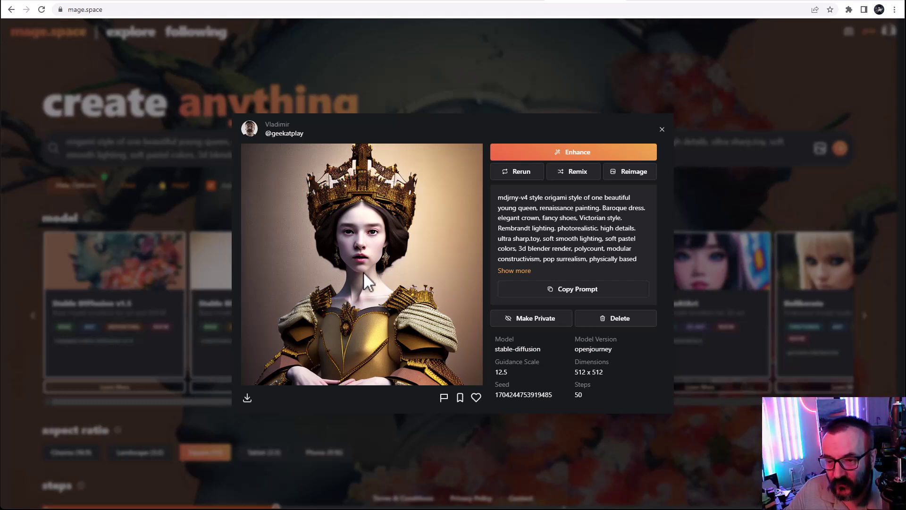
click(665, 132)
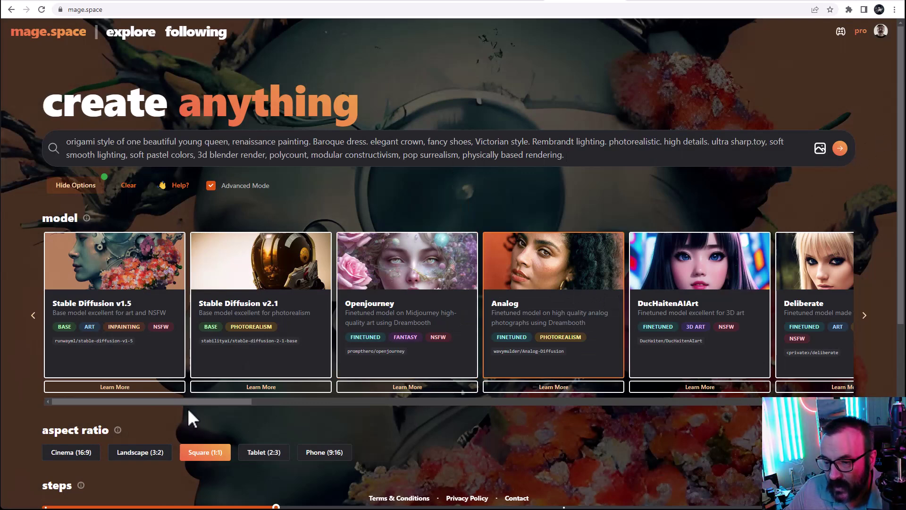
Step: Browse the other available models and generate the queen image with the Analog model, closing the result after viewing it
drag(194, 402, 303, 399)
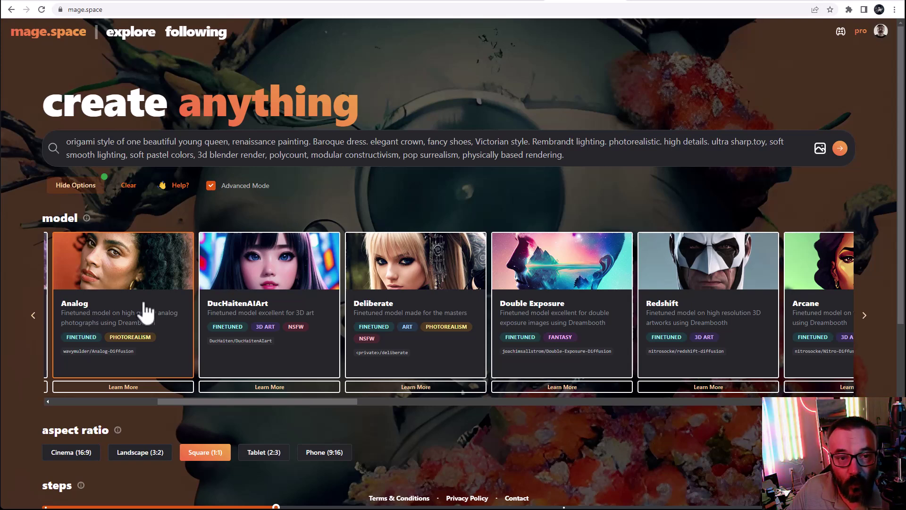
drag(253, 401, 503, 392)
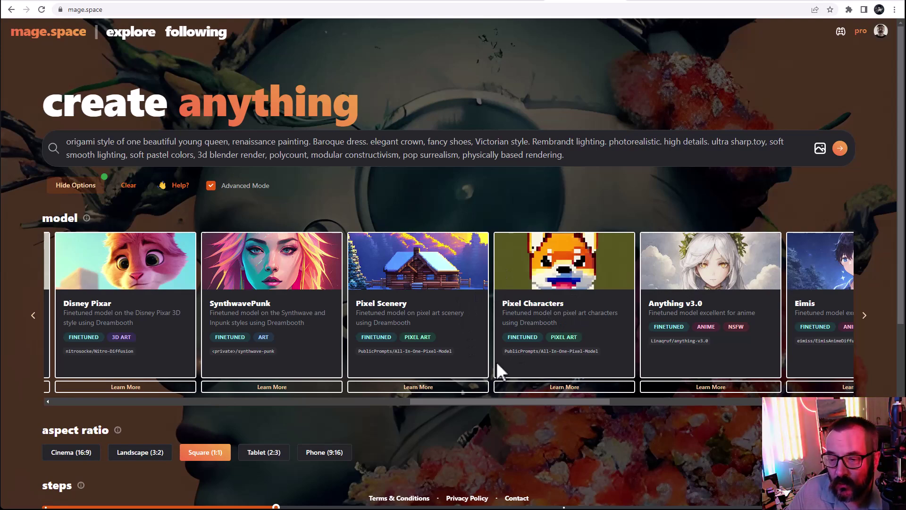
drag(484, 402, 203, 405)
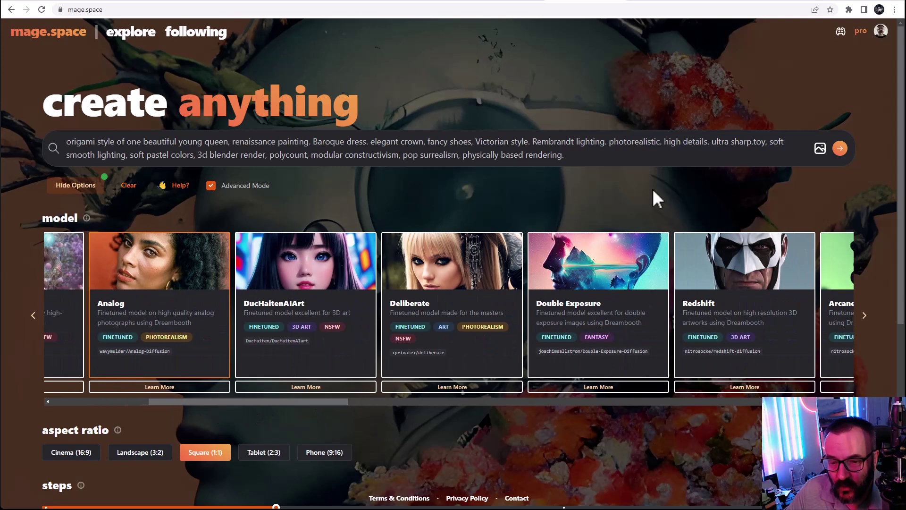
click(839, 149)
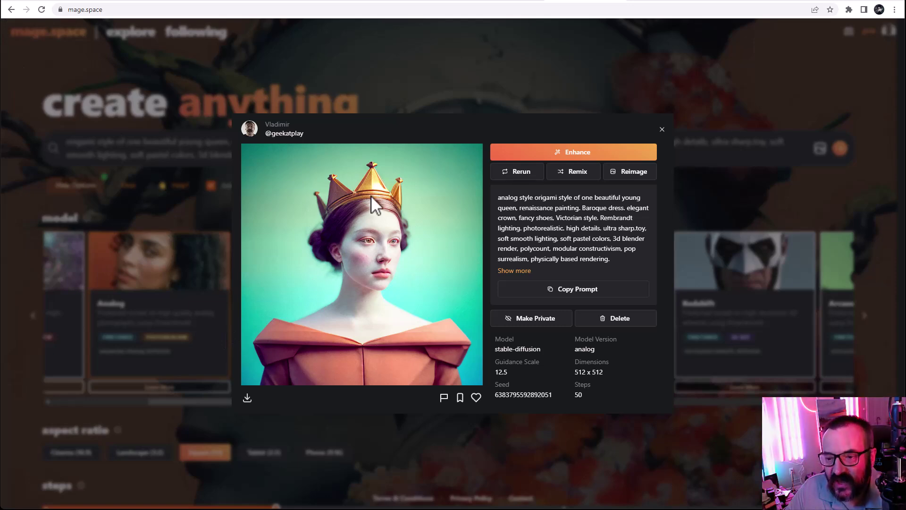
click(662, 130)
Step: Generate the queen image with the DucHaitenAIArt model and close the result after viewing it
click(321, 305)
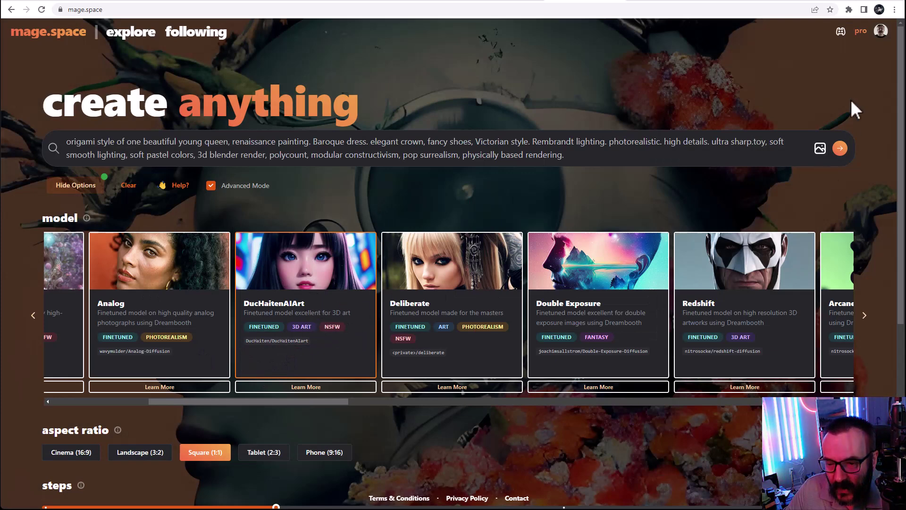
click(840, 149)
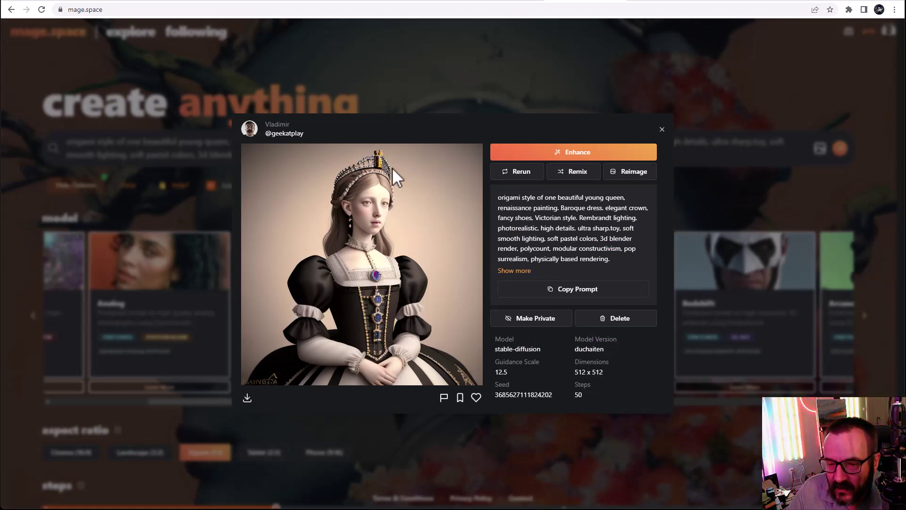
click(662, 129)
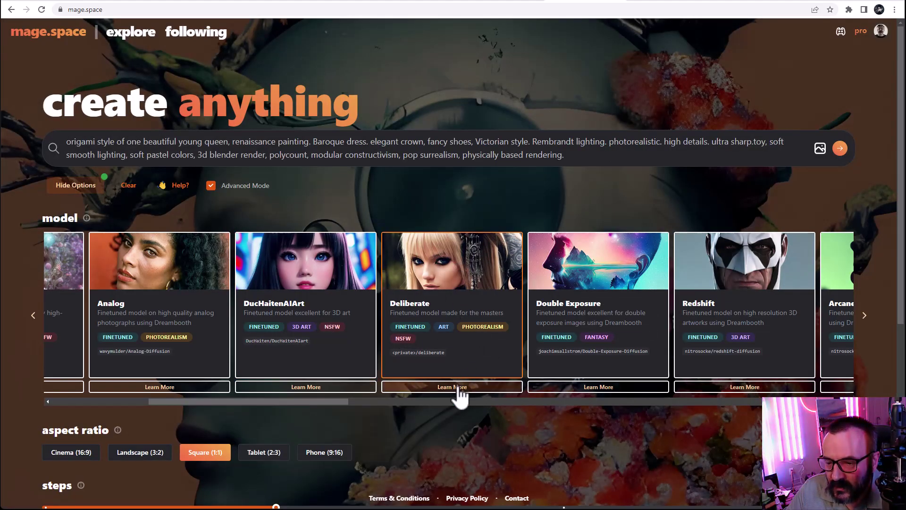
Step: Generate the queen image with the Deliberate model and check the dimensions listed in its result details
click(839, 149)
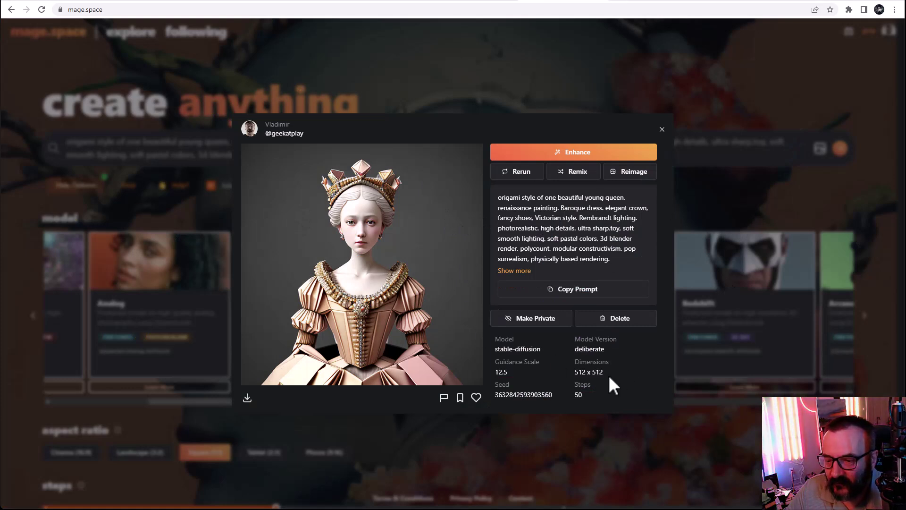
drag(605, 374, 574, 373)
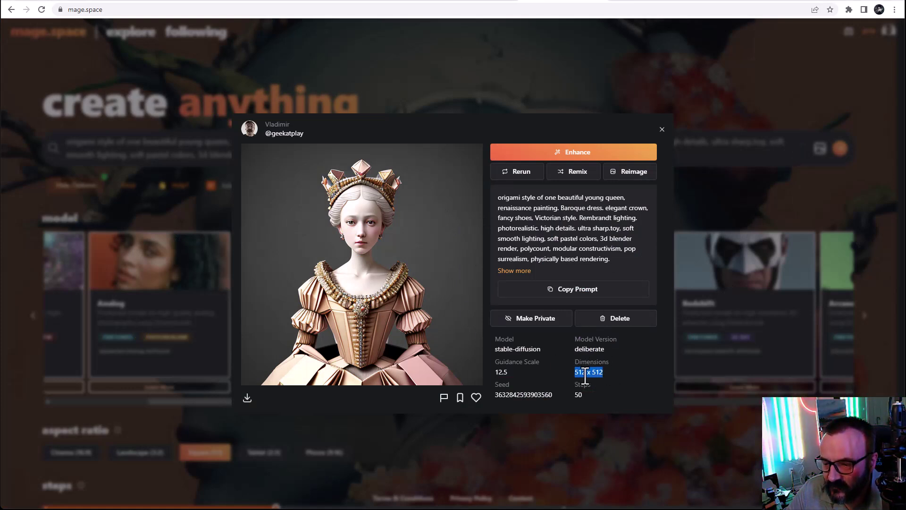
click(593, 370)
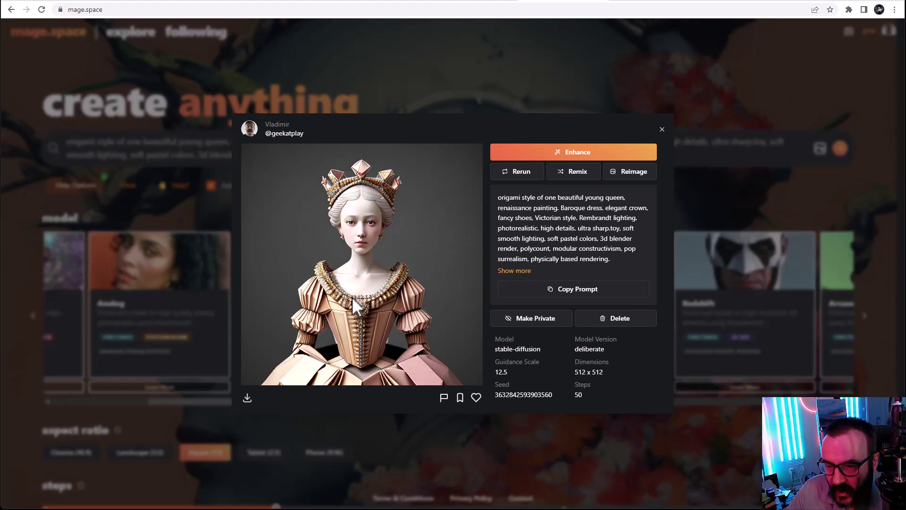
click(661, 129)
Step: Generate the queen image with the Double Exposure model and close the result after viewing it
click(581, 283)
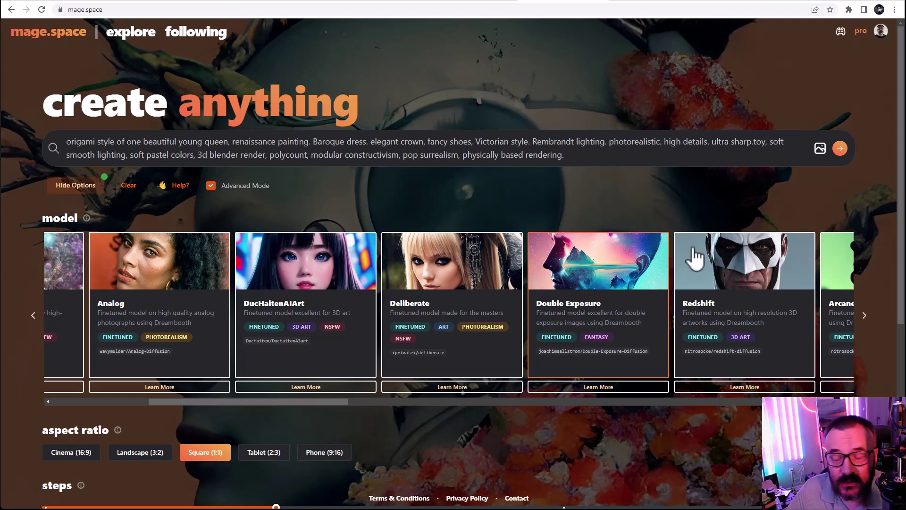
click(844, 150)
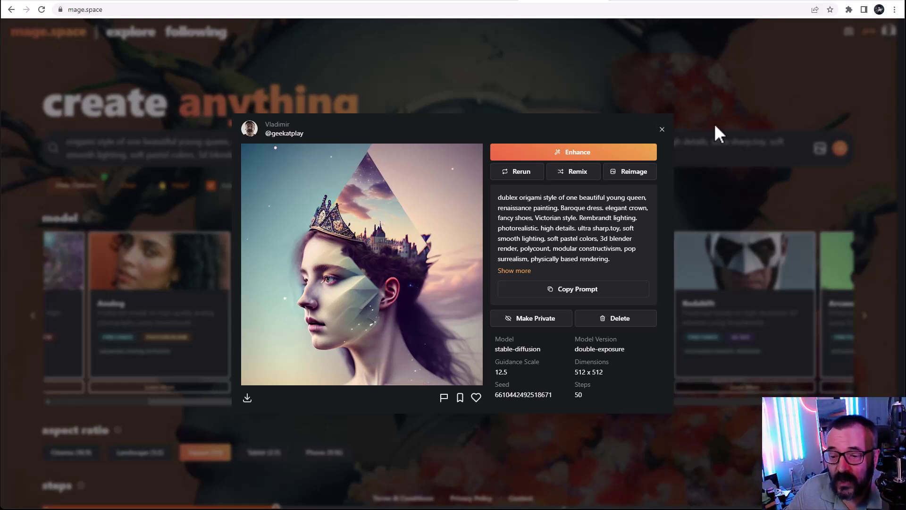
click(662, 130)
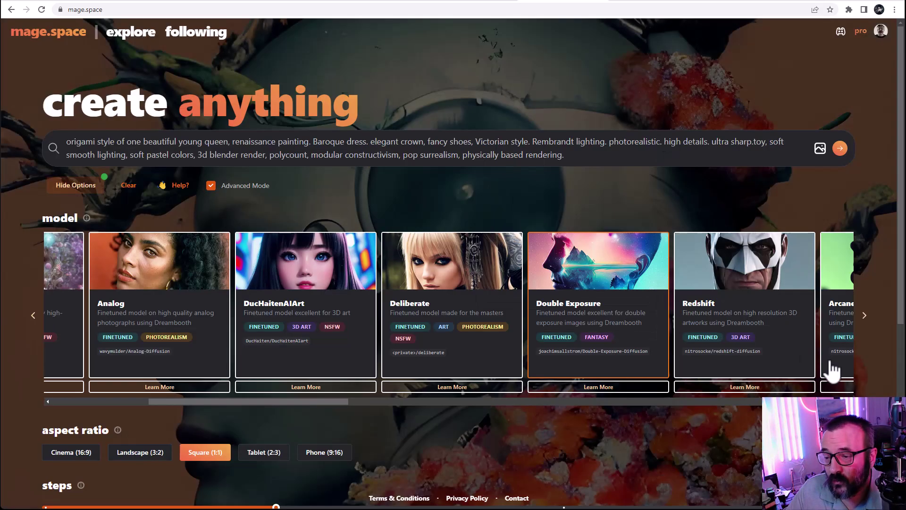
Step: Generate the queen image with the Redshift model and close the result after viewing it
click(758, 311)
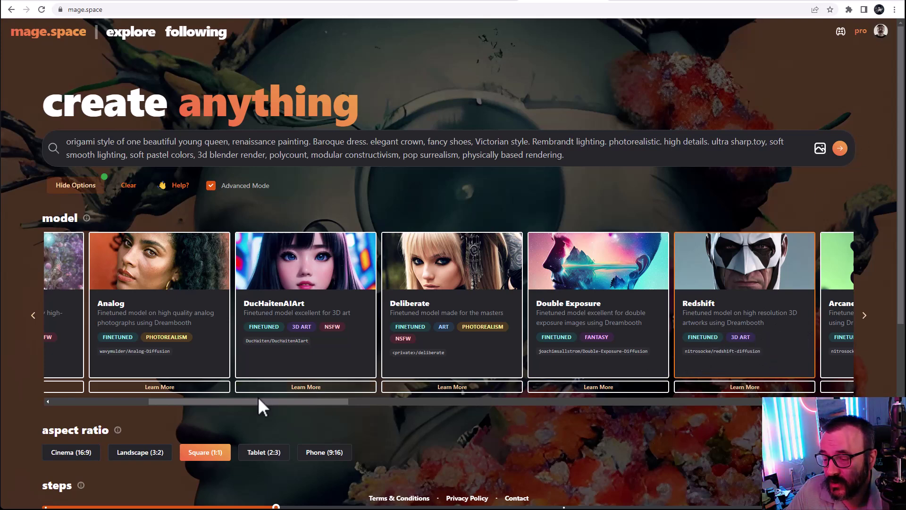
drag(259, 401, 385, 401)
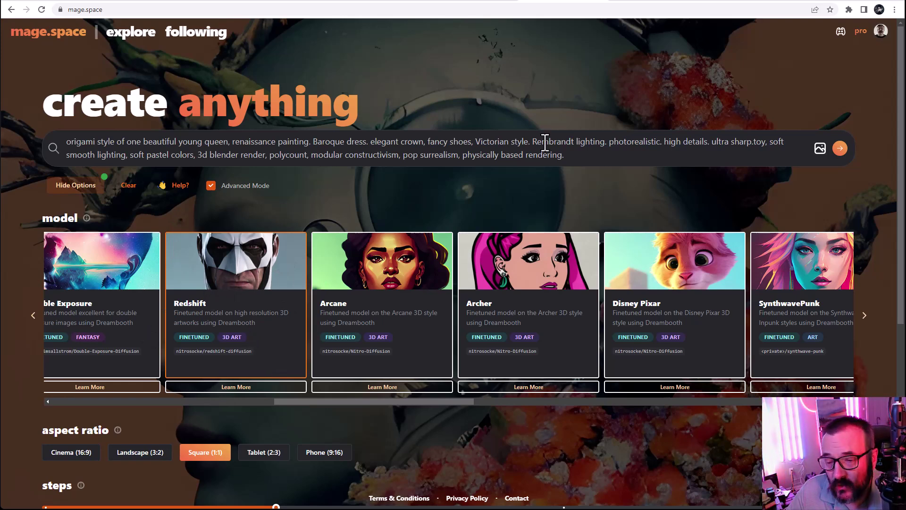
click(845, 150)
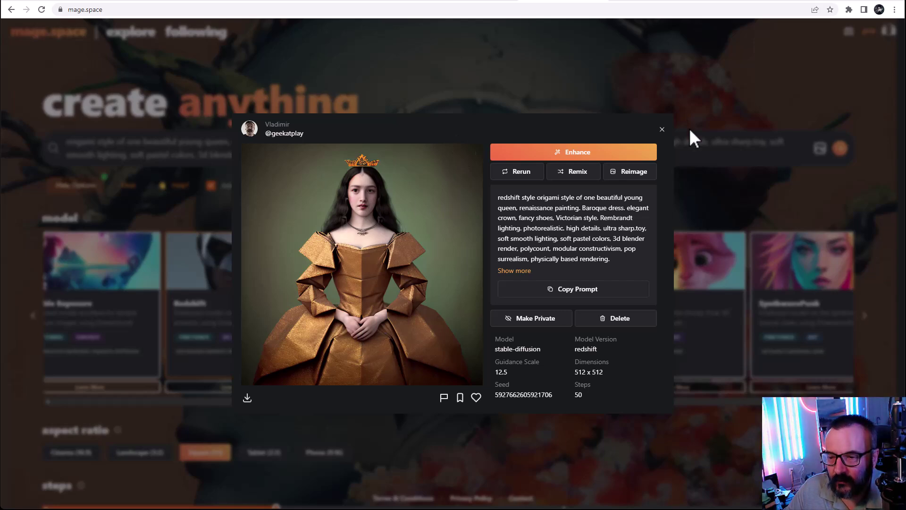
click(662, 129)
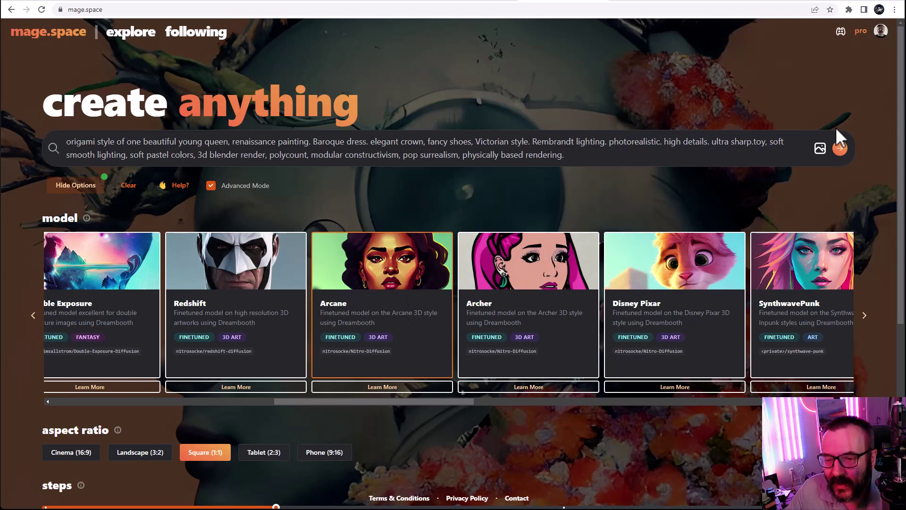
Step: Generate the queen image with the Arcane model and again with the Archer model, viewing and closing each result
click(840, 148)
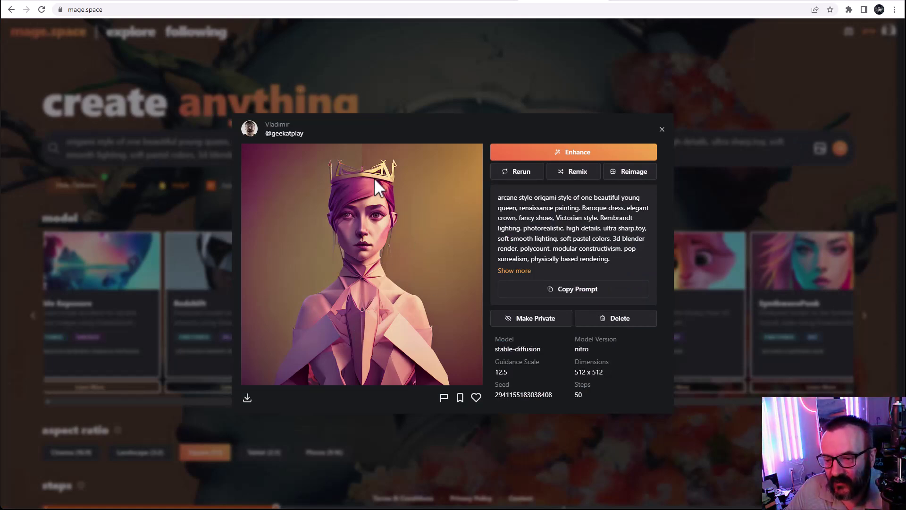
click(662, 130)
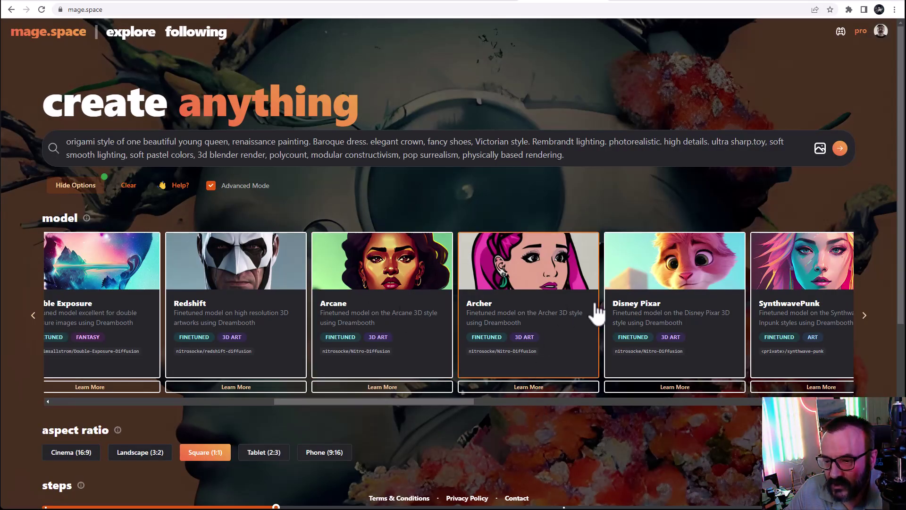
click(840, 149)
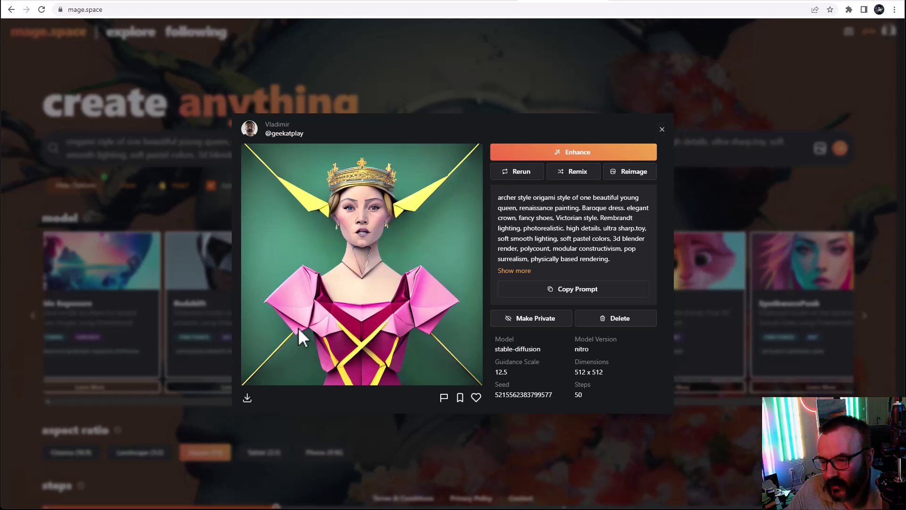
click(663, 130)
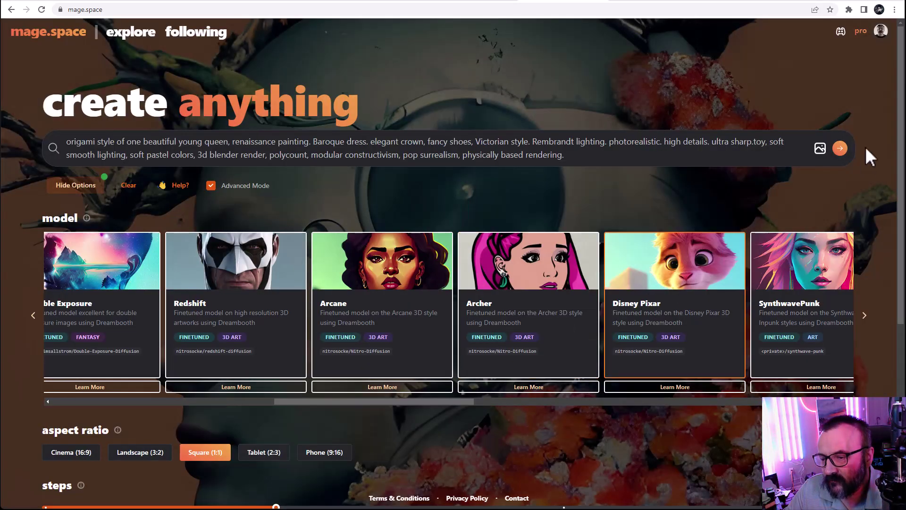
Step: Generate the queen image with the Disney Pixar model and again with the SynthwavePunk model, viewing and closing each result
click(840, 148)
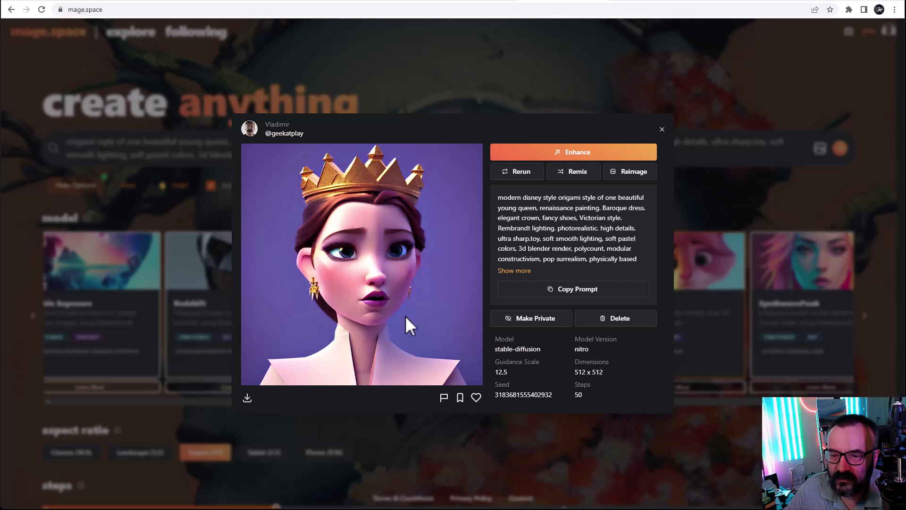
click(662, 130)
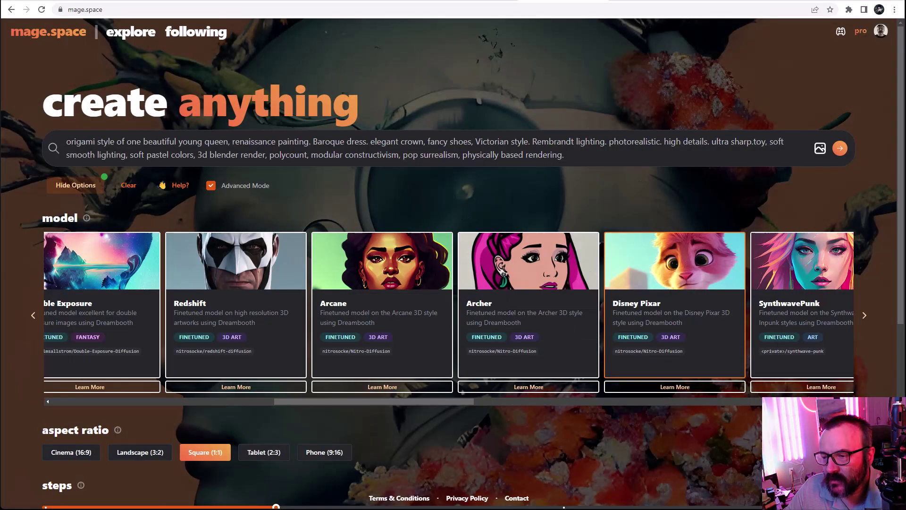
drag(359, 400, 517, 404)
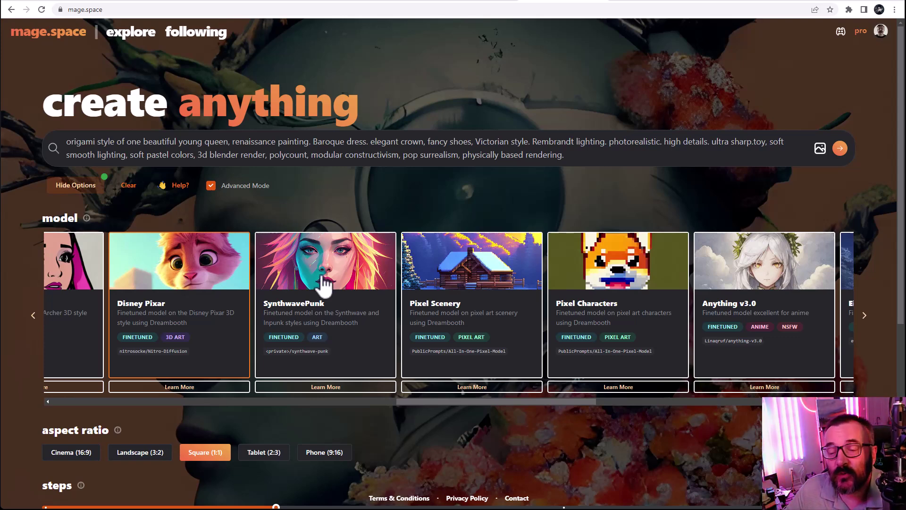
click(391, 339)
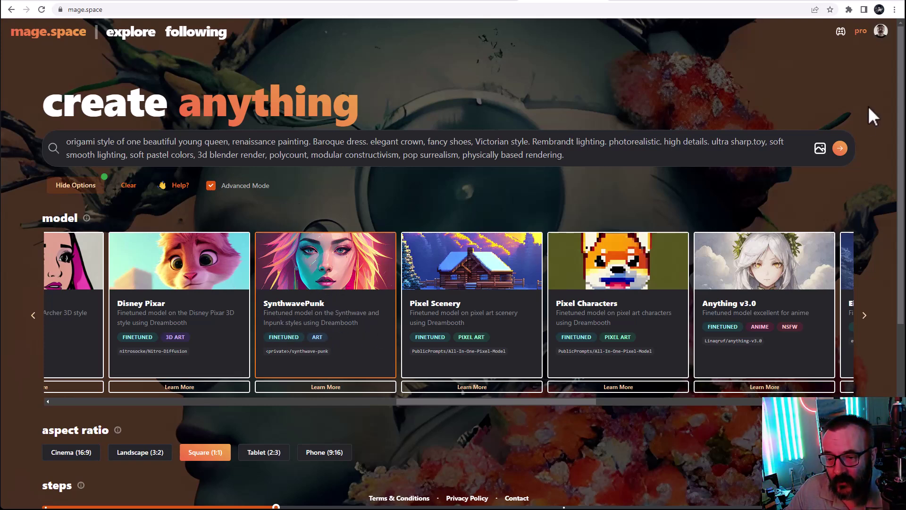
click(840, 148)
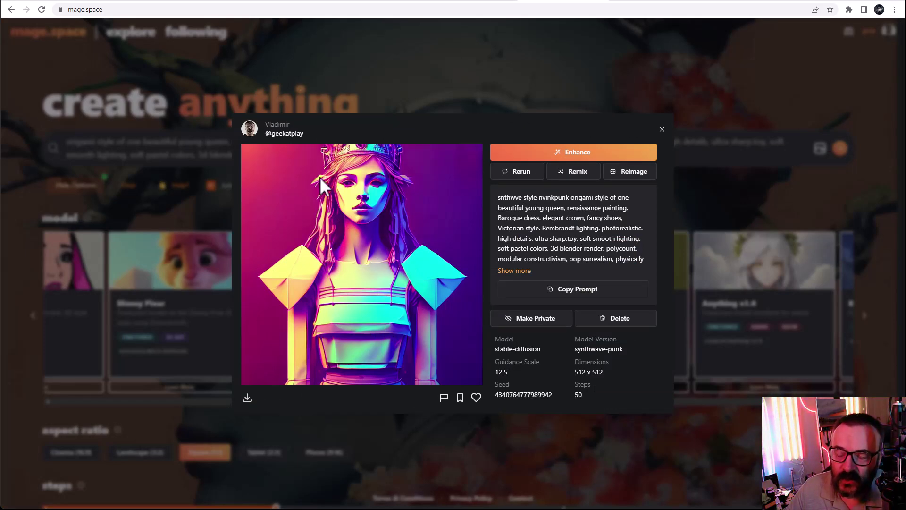
click(662, 130)
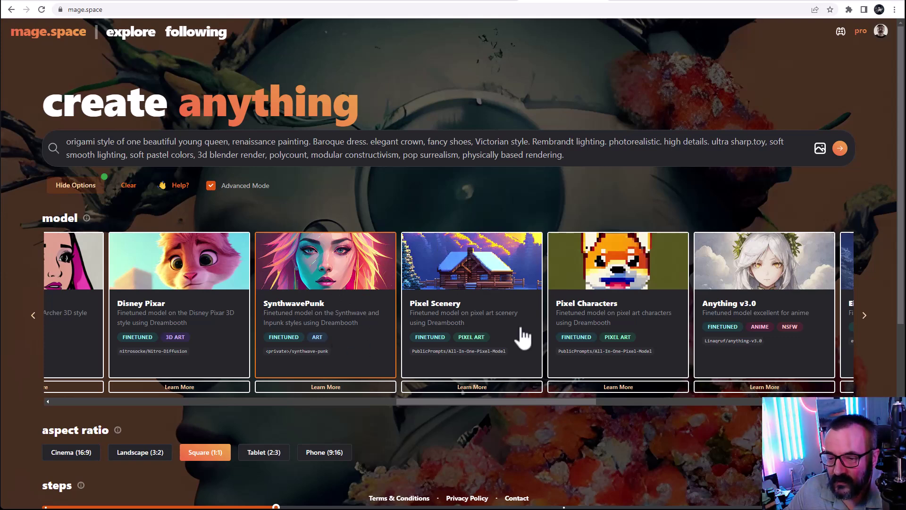
Step: Generate the queen image with the Pixel Scenery model and again with the Pixel Characters model, viewing and closing each result
click(487, 278)
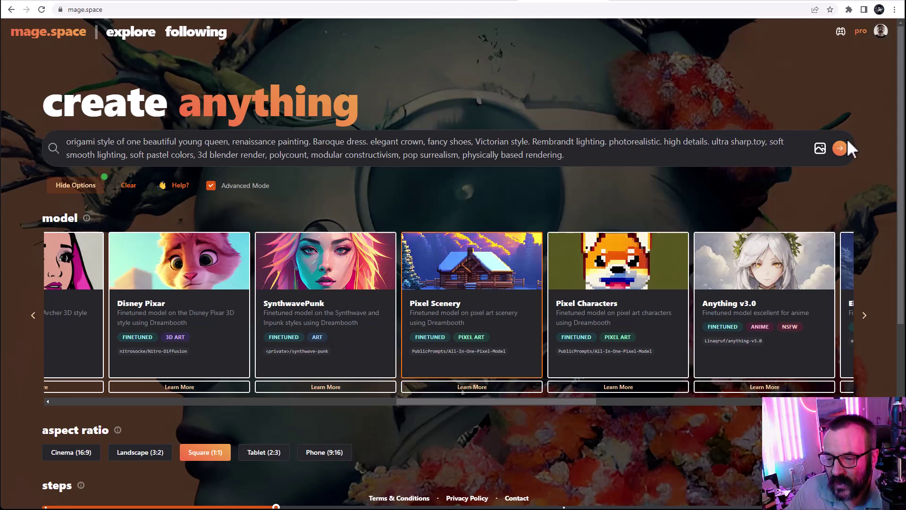
click(839, 149)
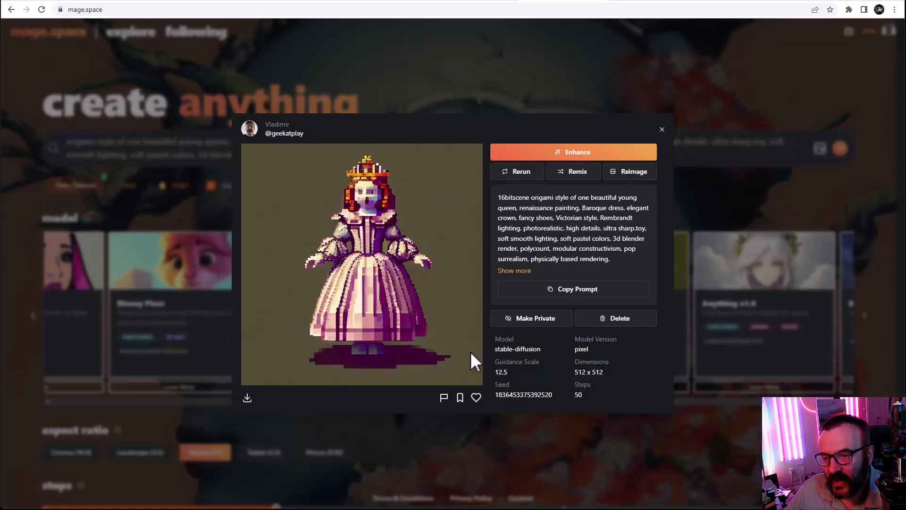
click(662, 130)
click(630, 290)
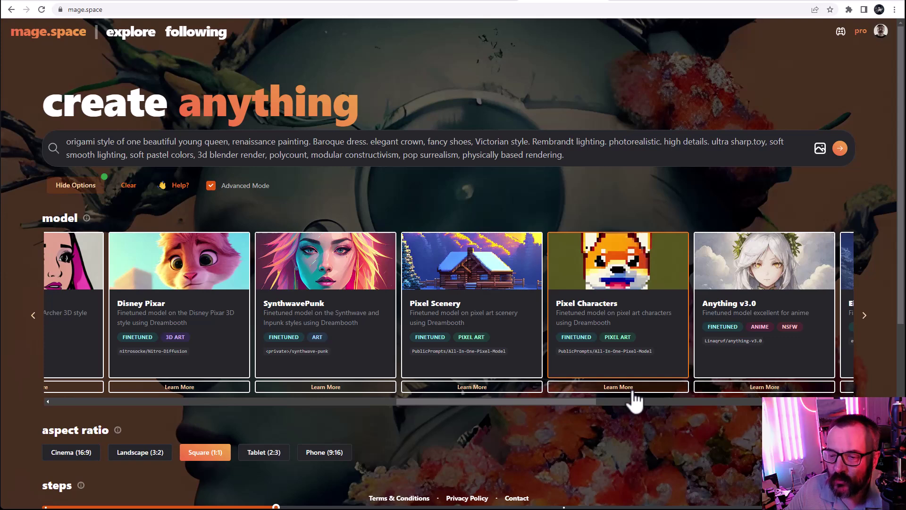
click(840, 149)
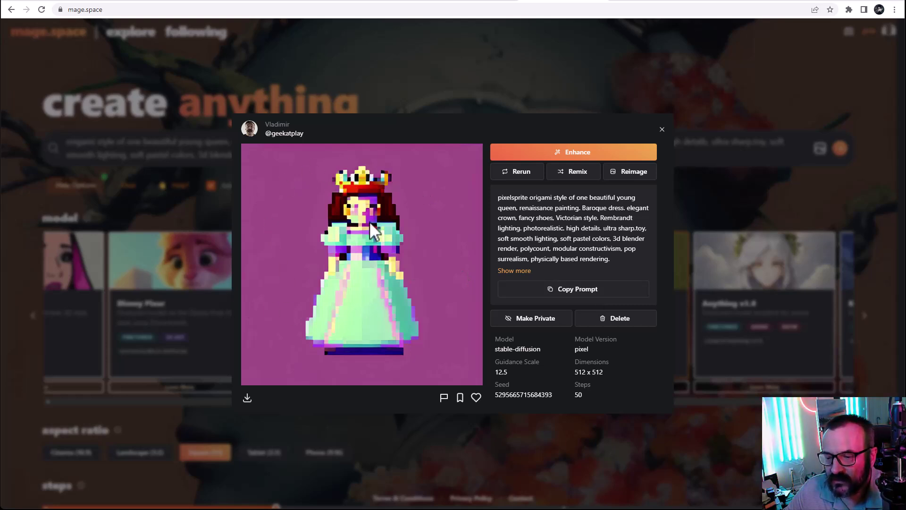
click(662, 130)
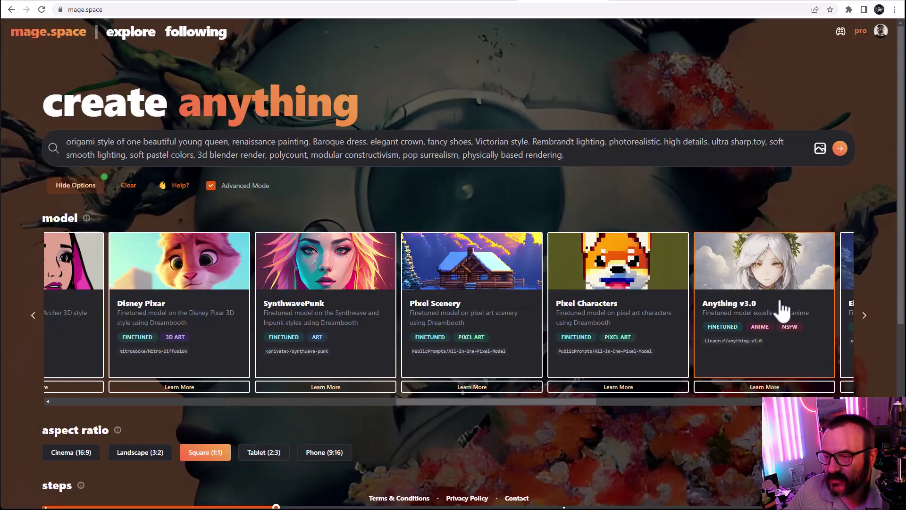
Step: Generate the queen image with the Anything v3.0 model and again with the Eimis model, viewing and closing each result
drag(493, 402, 664, 409)
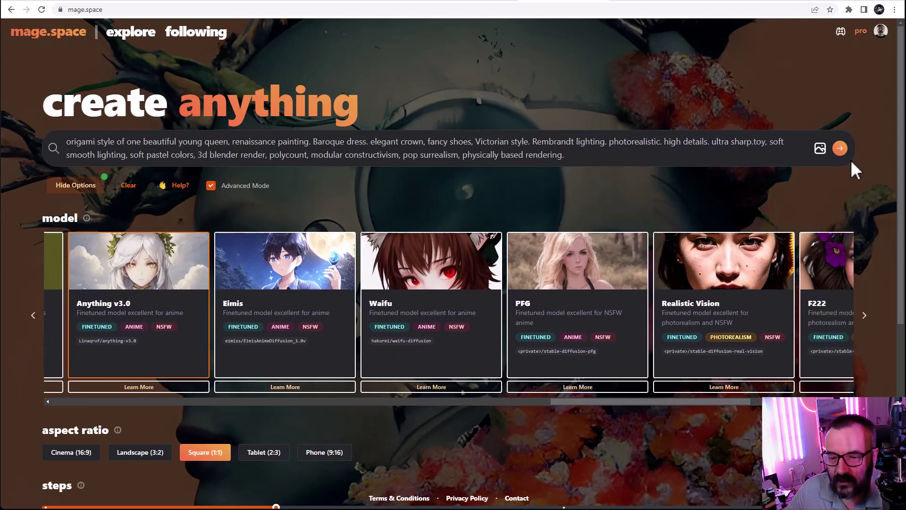
click(840, 149)
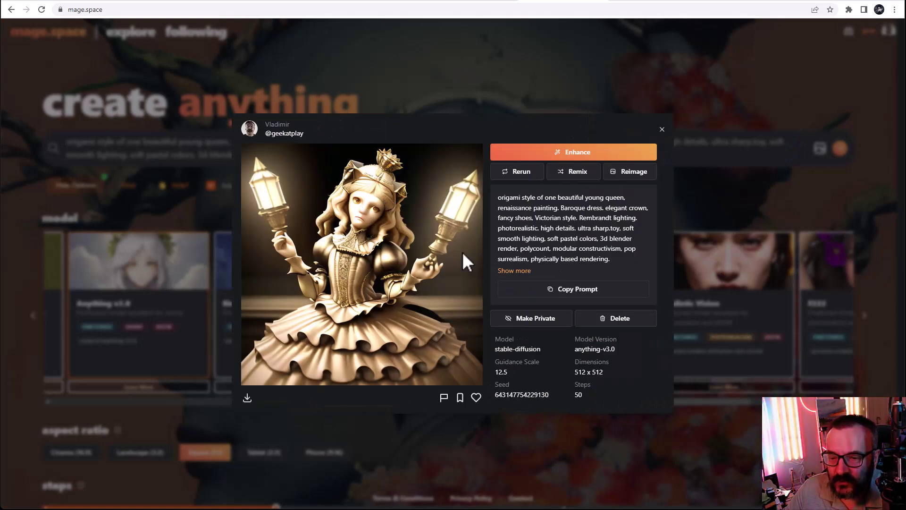
click(662, 129)
drag(595, 153, 274, 155)
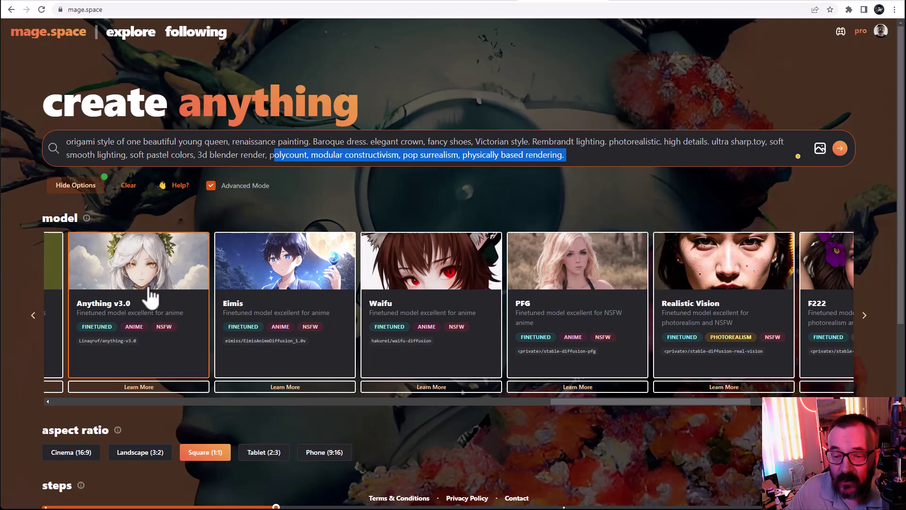
click(325, 286)
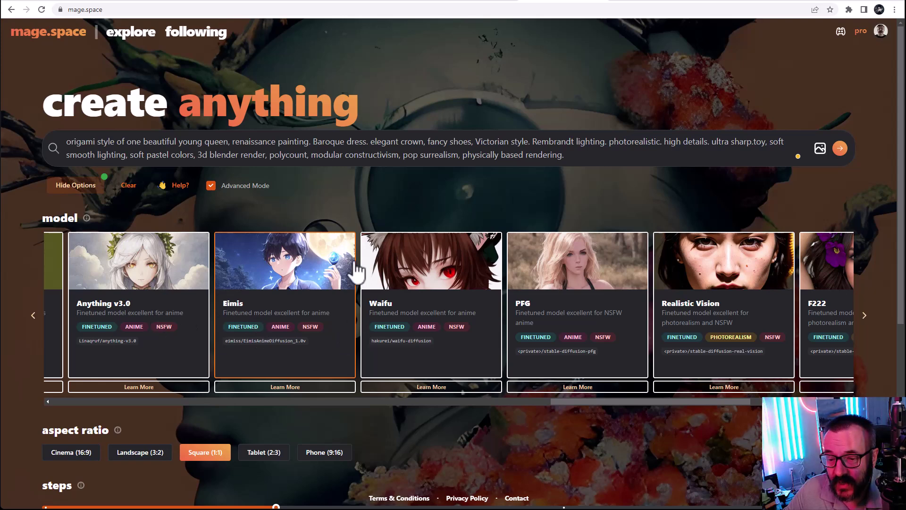
click(840, 149)
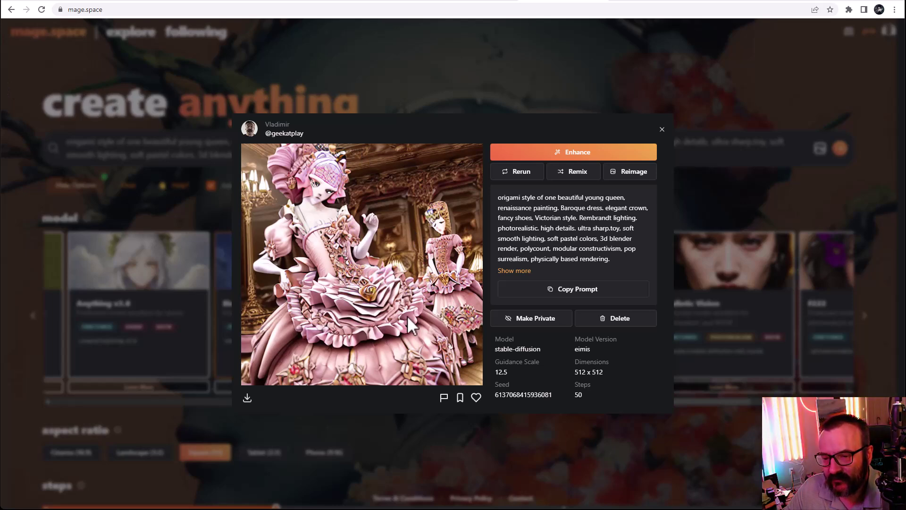
click(662, 129)
Step: Generate the queen image with the Waifu model and again with the PFG model, viewing and closing each result
click(443, 279)
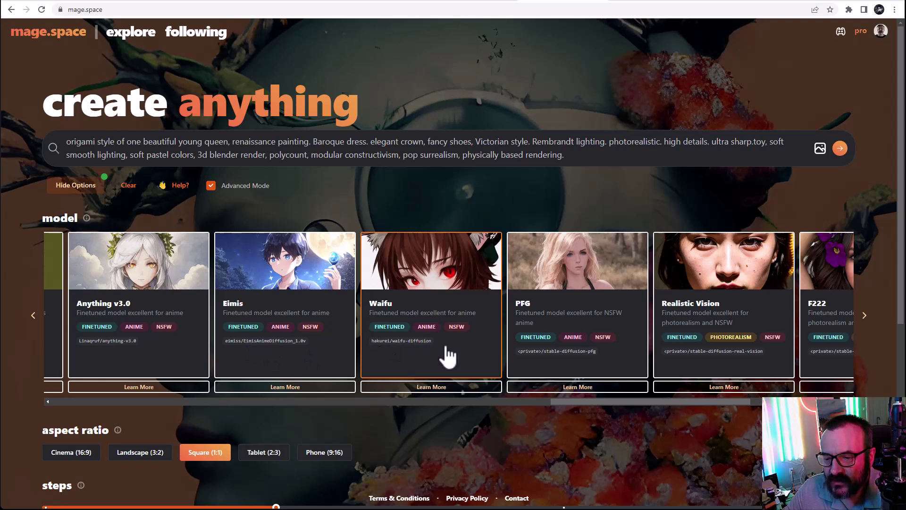
click(839, 149)
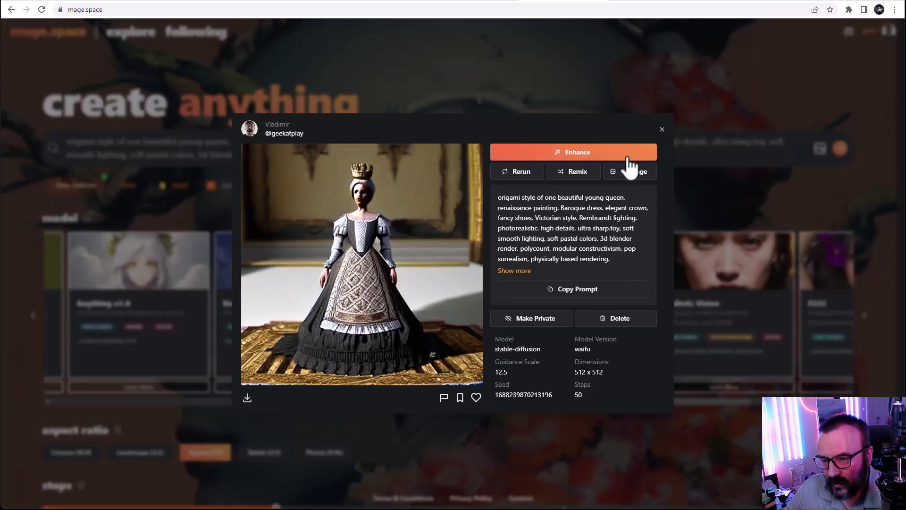
click(662, 129)
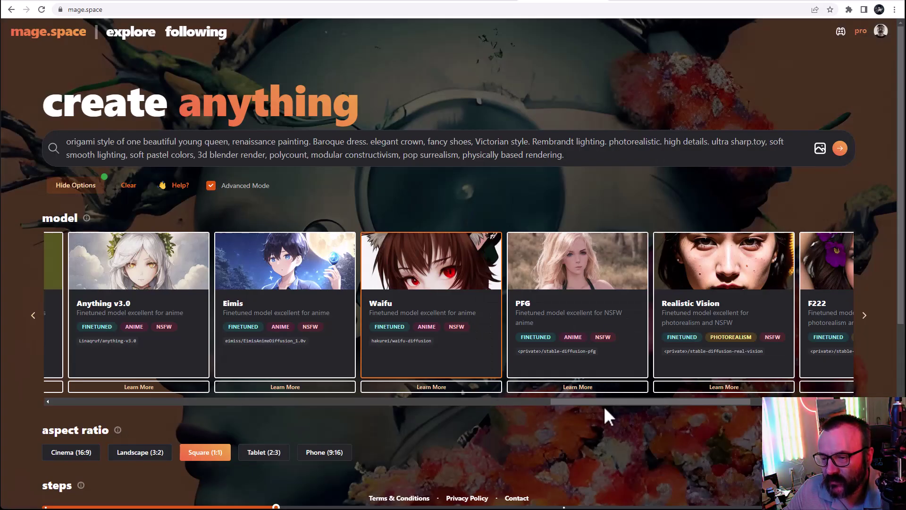
drag(610, 400, 706, 401)
click(224, 293)
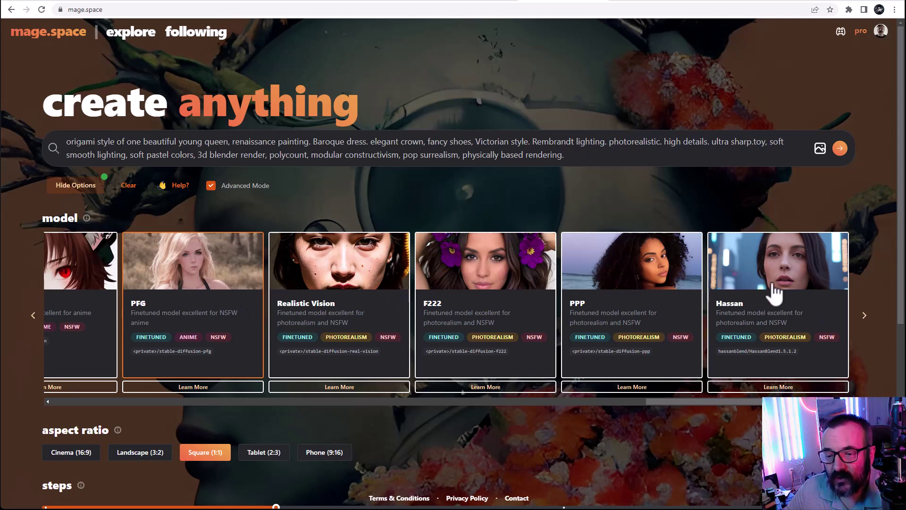
click(840, 149)
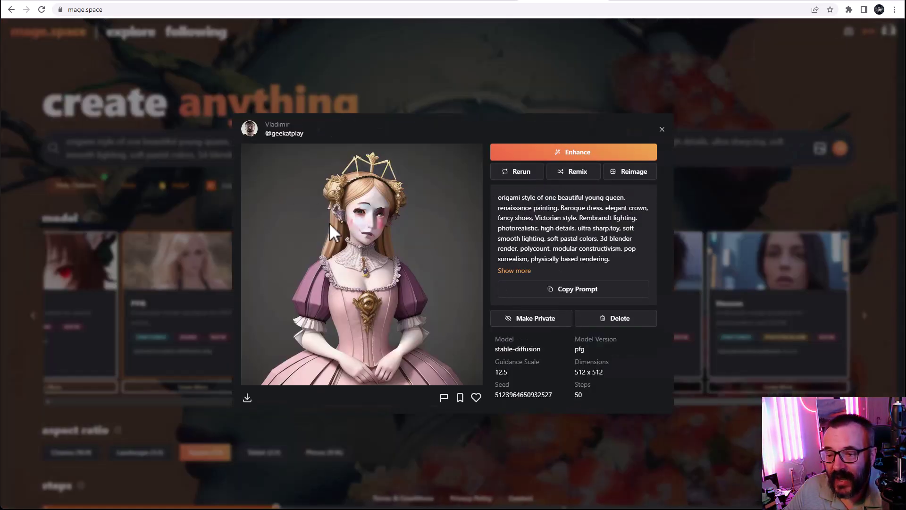
click(661, 130)
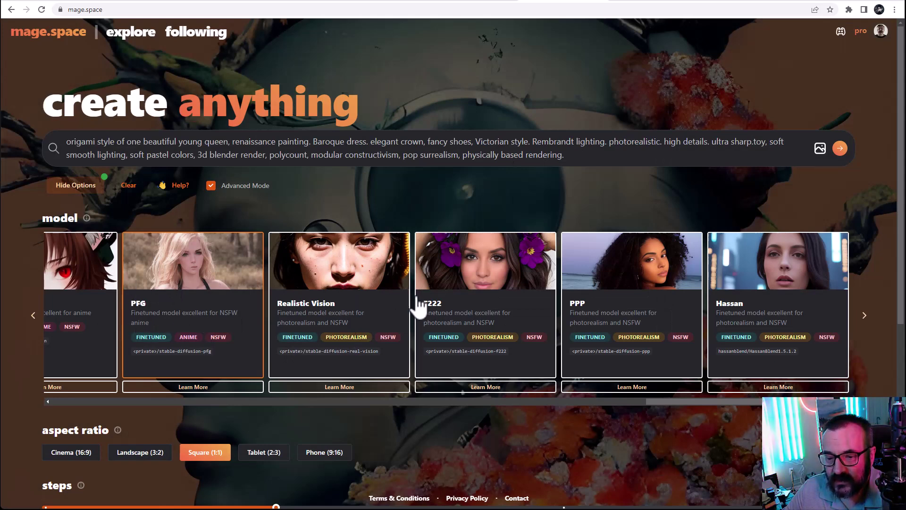
Step: Generate the queen image with the Realistic Vision model and again with the F222 model, viewing and closing each result
click(366, 306)
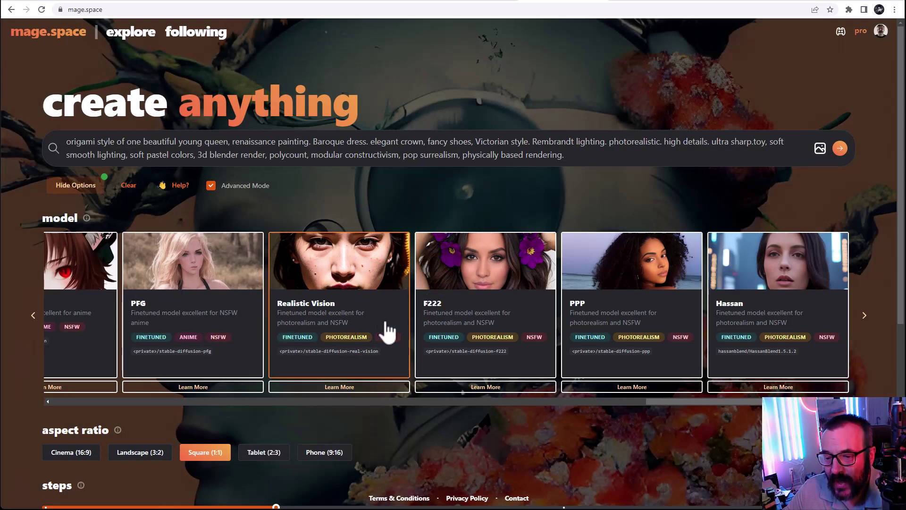
click(840, 149)
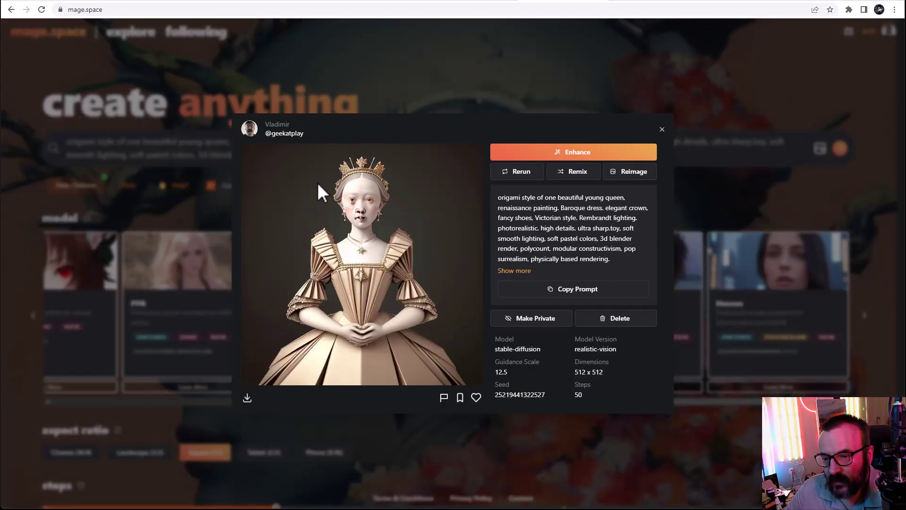
click(663, 130)
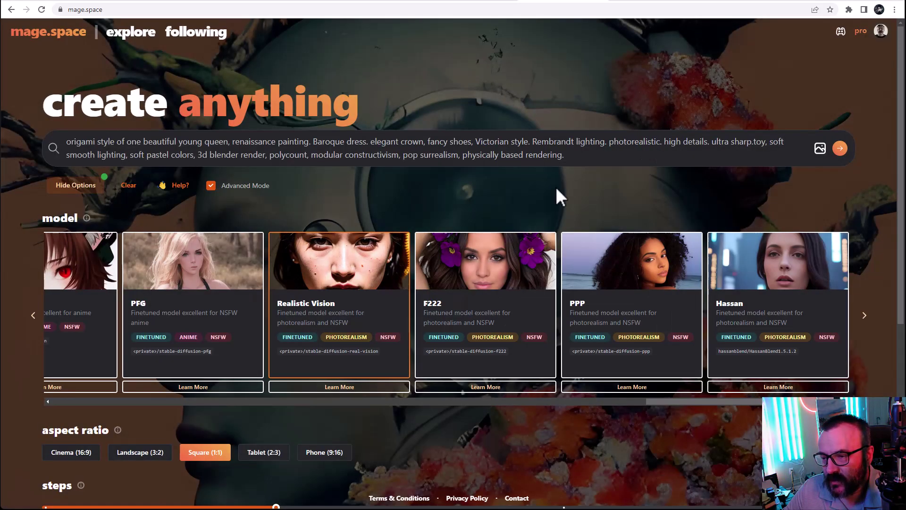
click(504, 286)
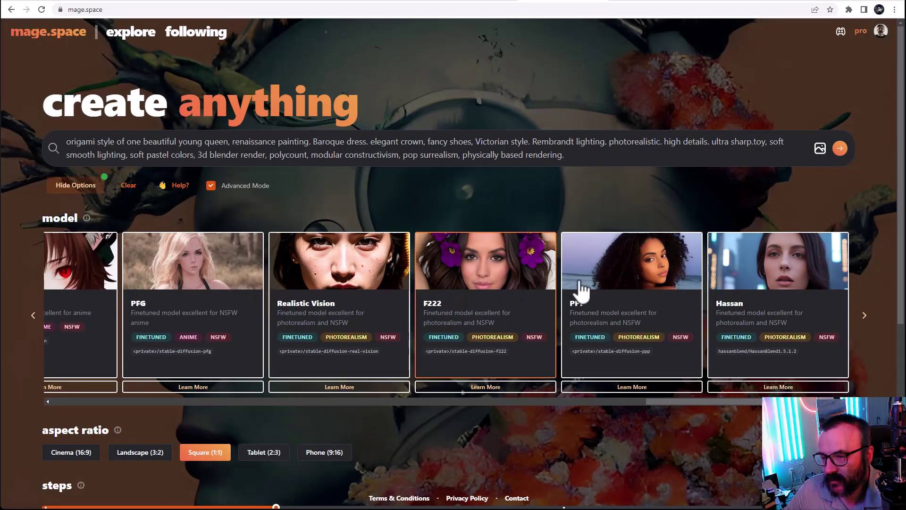
click(840, 149)
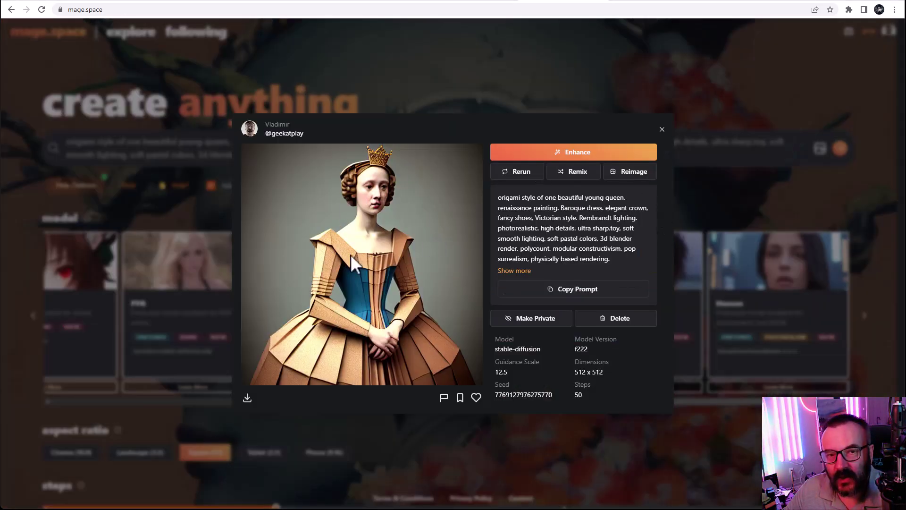
click(662, 129)
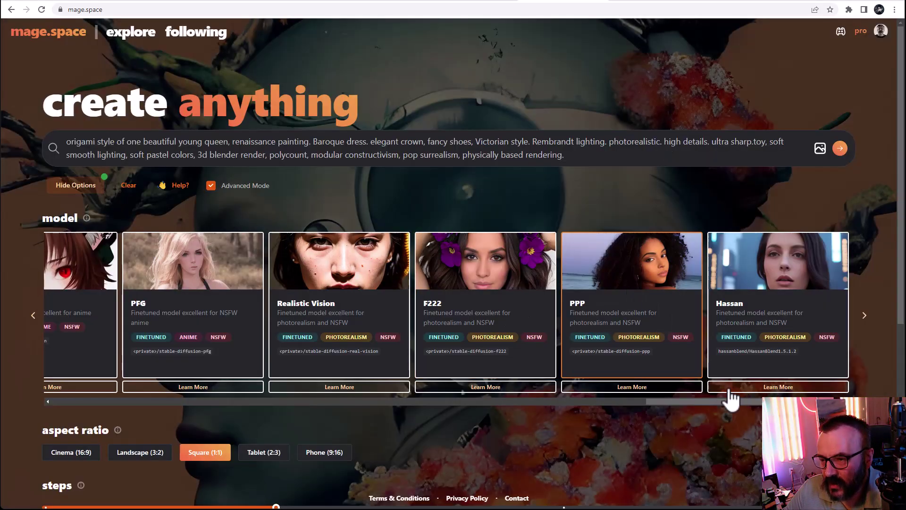
Step: Generate the queen image with the PPP model and again with the Hassan model, viewing and closing each result
click(843, 149)
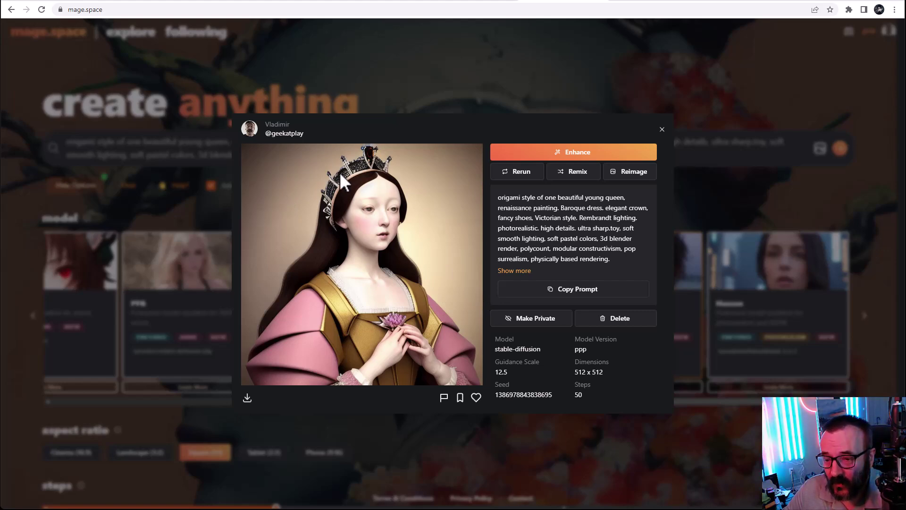
click(662, 130)
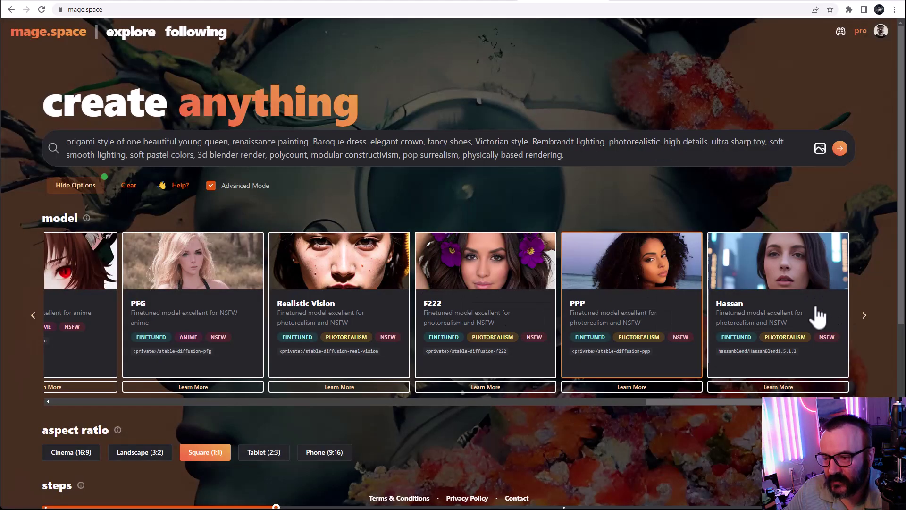
click(845, 148)
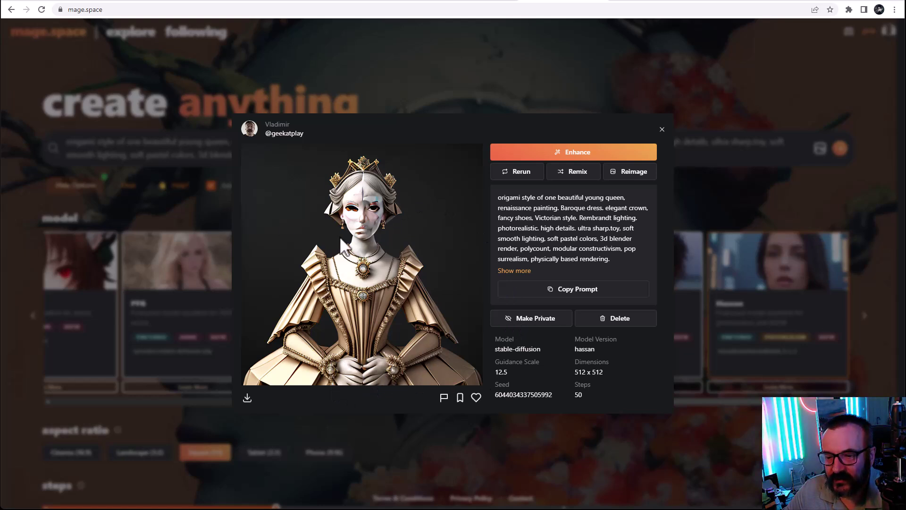
click(661, 129)
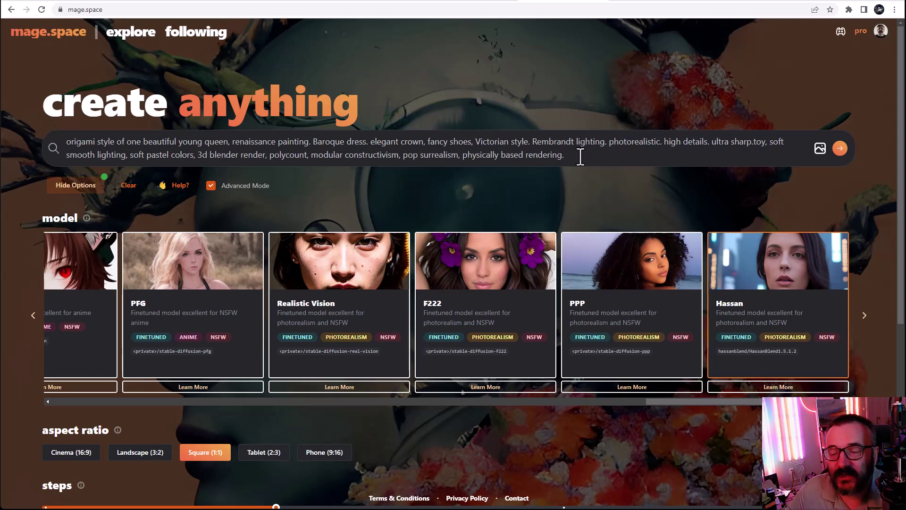
Step: Generate the new prompt "portrait of 1 beautiful young women, a Rembrandt lighting, shallow DOF. 35 mm, film, cinematic, depth field. photorealistic. happy, uplifting, sharp eyes." with Hassan
key(ctrl+a)
text(portrait of 1 beautiful young women, a Rembrandt lighting, shallow DOF. 35 mm, film, cinematic, depth field. photorealistic. happy, uplifting, sharp eyes.)
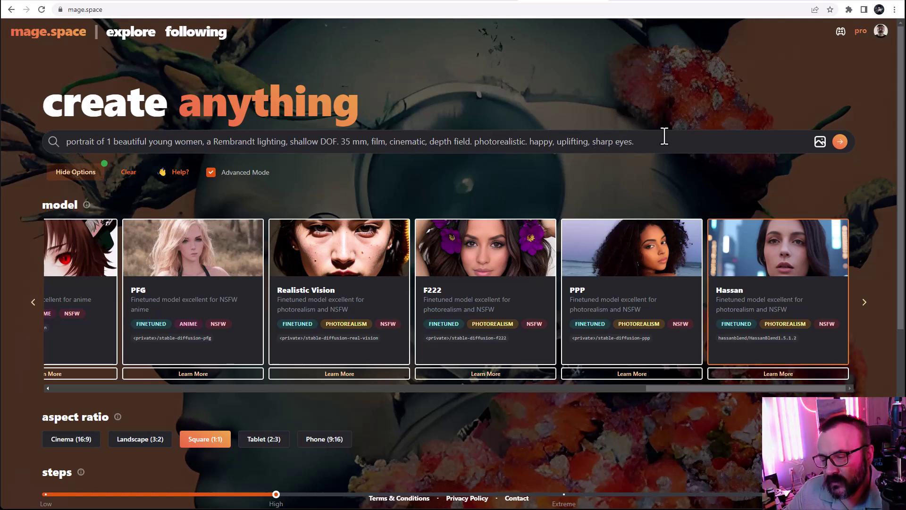
click(840, 142)
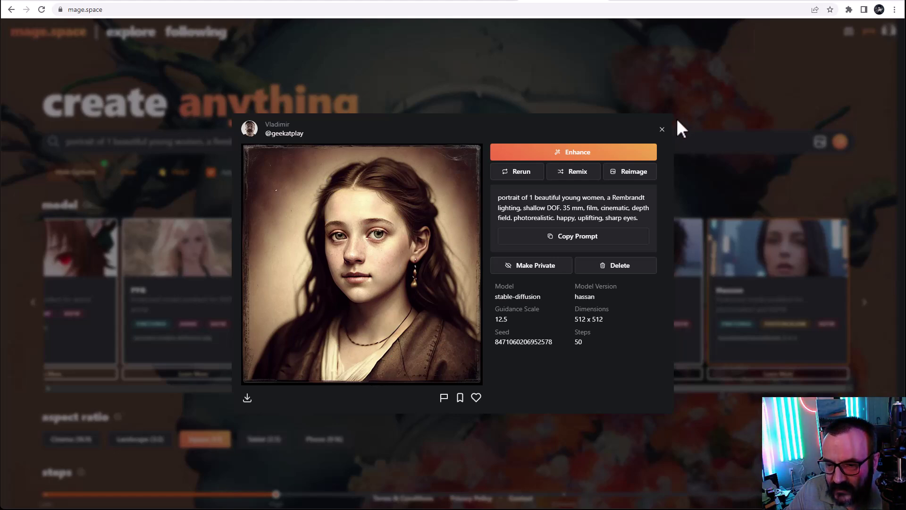
click(664, 129)
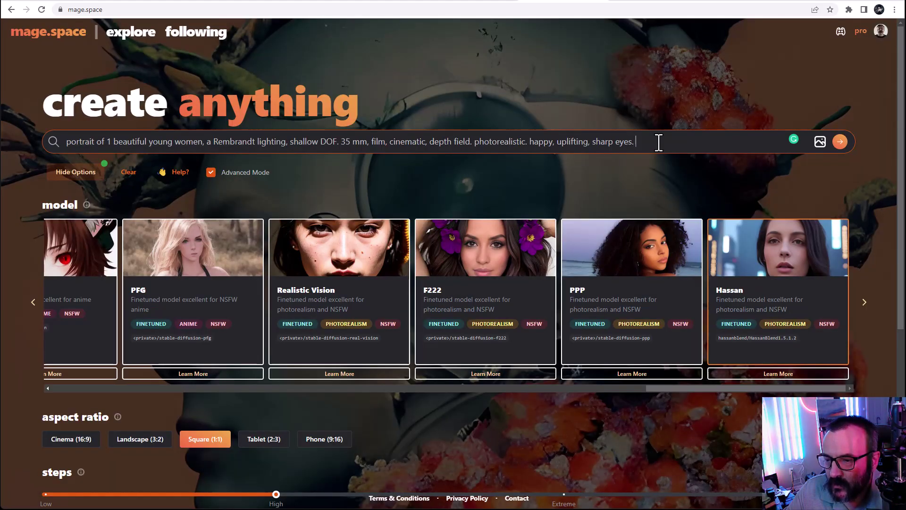
Step: Append "pastel soft colors" to the portrait prompt and generate it again with the Hassan model, closing the result after viewing it
text(stel soft colors)
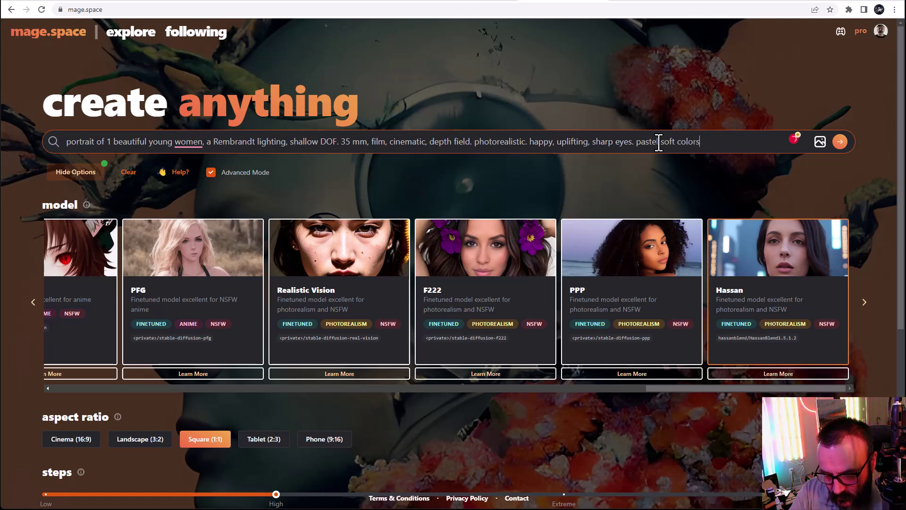
click(840, 142)
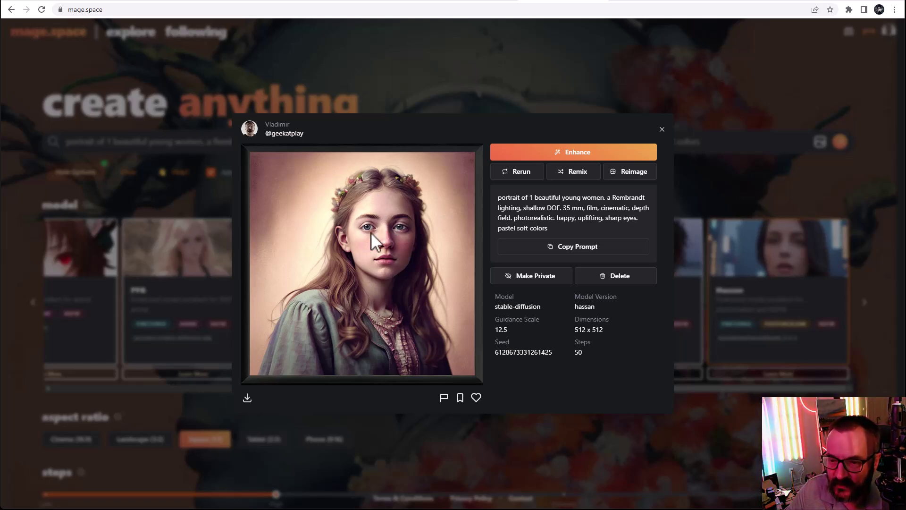
click(663, 129)
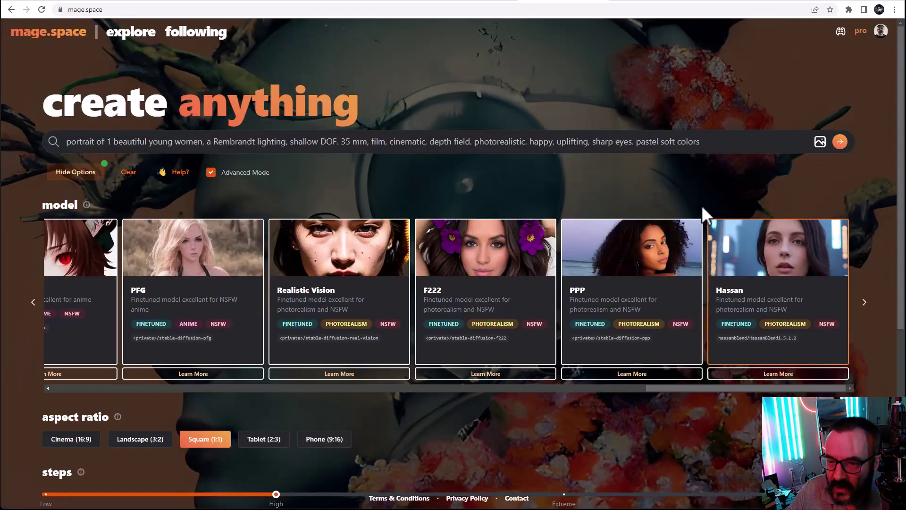
Step: Generate the pastel portrait prompt with the PPP model and close the result after viewing it
click(666, 262)
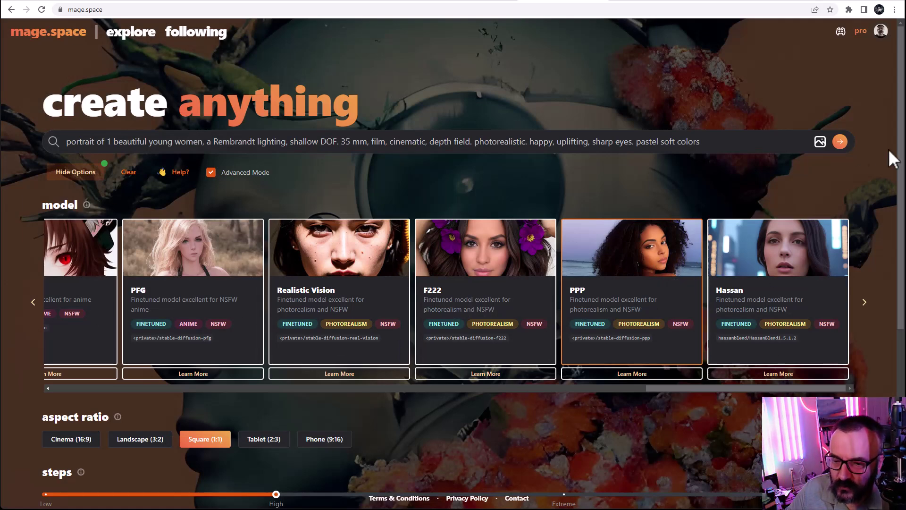
click(839, 142)
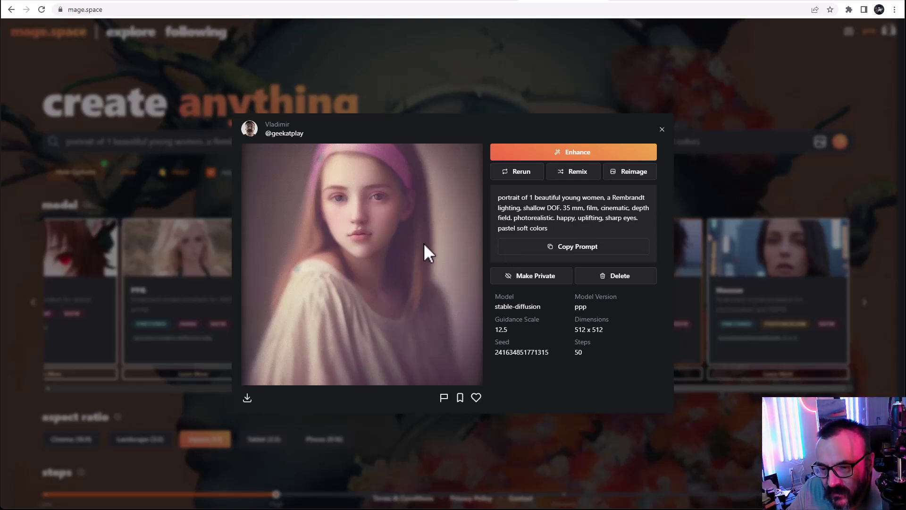
click(661, 130)
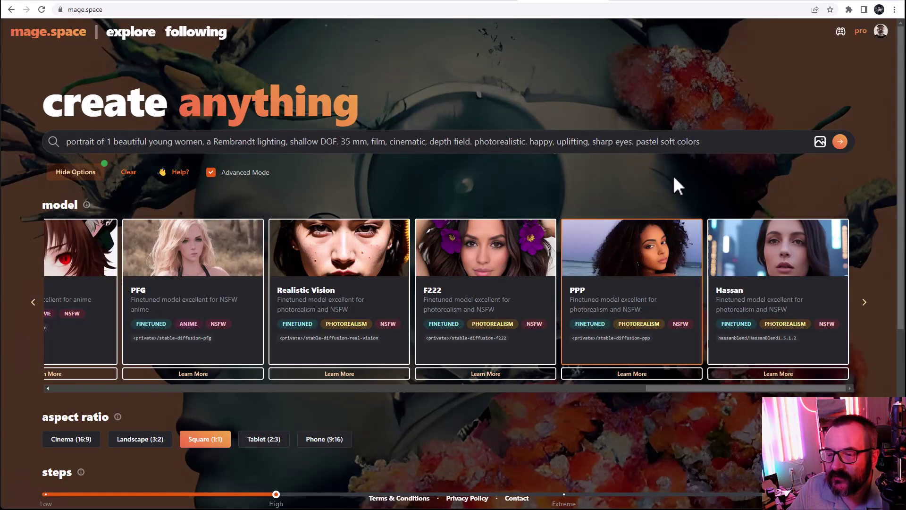
Step: Generate the pastel portrait prompt at Extreme steps with the F222 model and with the Realistic Vision model, closing each result after viewing it
click(843, 143)
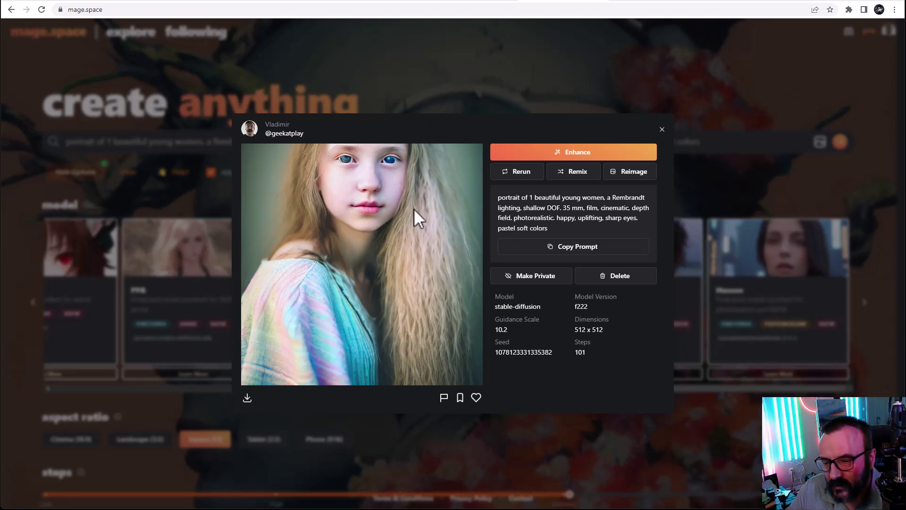
click(662, 130)
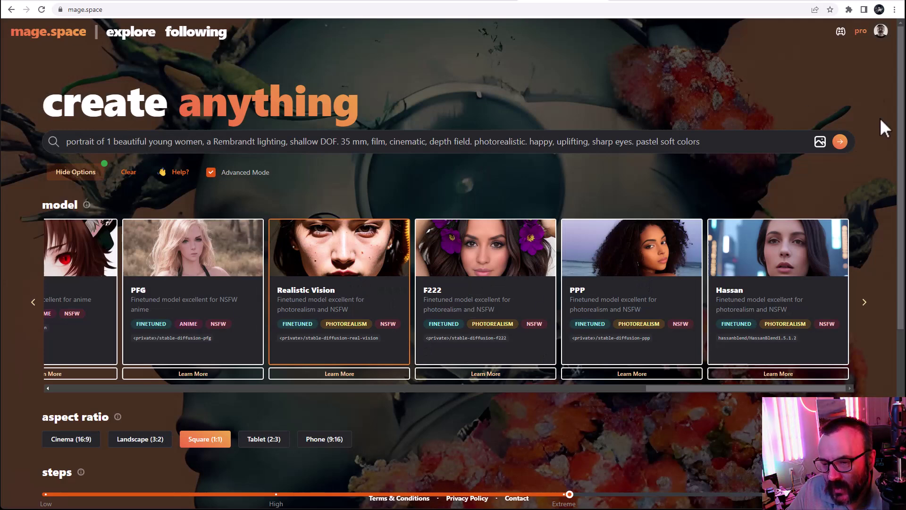
click(840, 142)
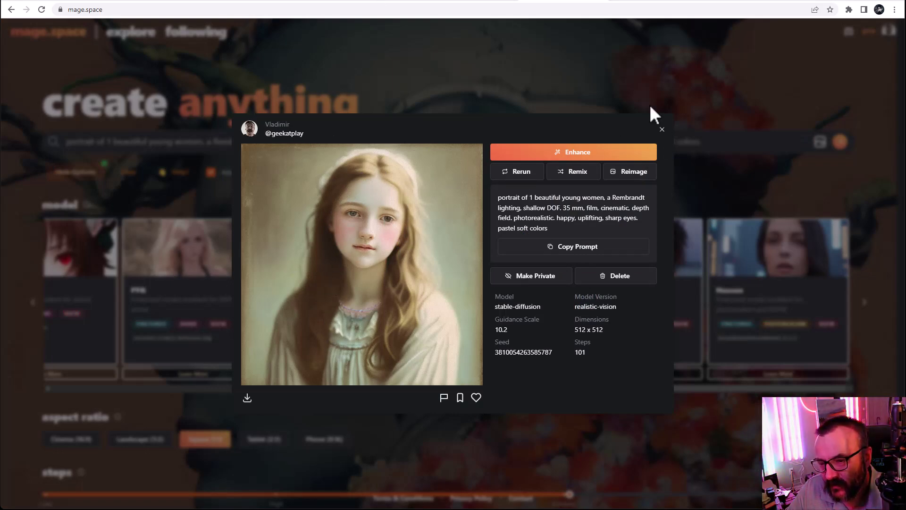
click(662, 129)
Step: Generate the pastel portrait prompt with the PFG model and close the result after viewing it
click(234, 272)
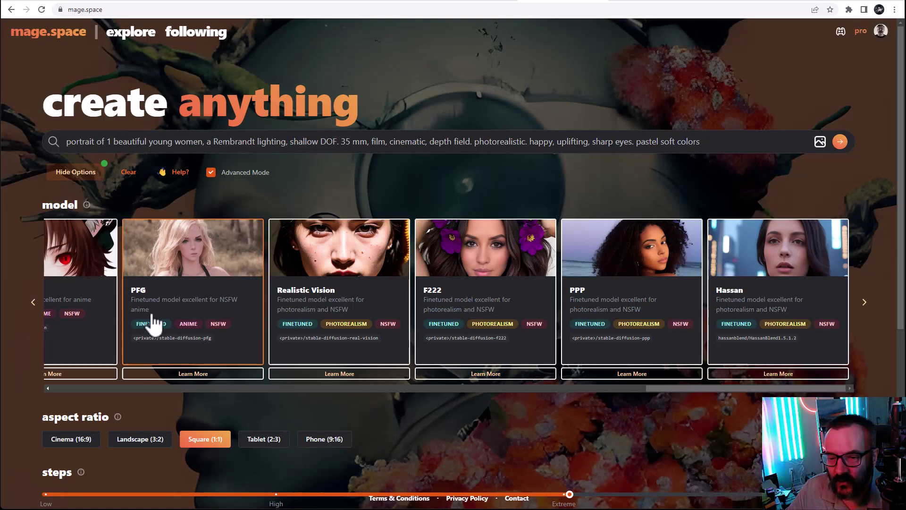
click(840, 142)
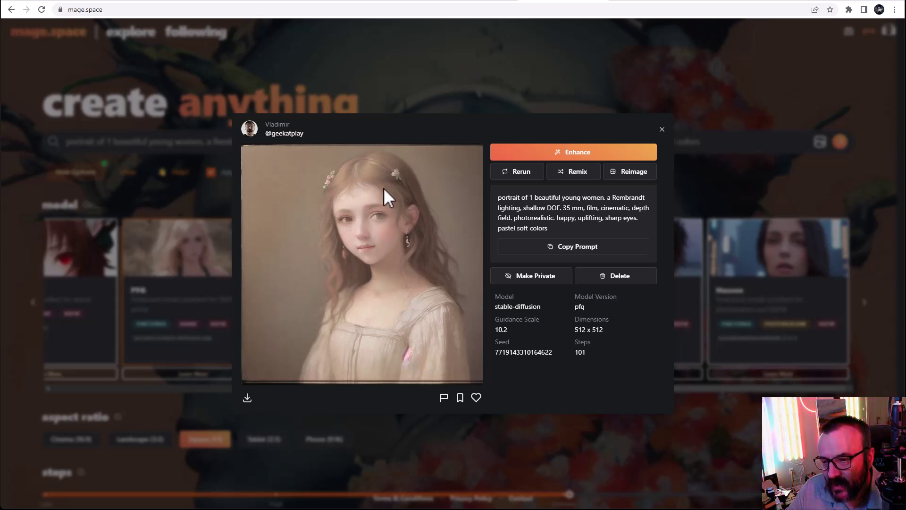
click(661, 128)
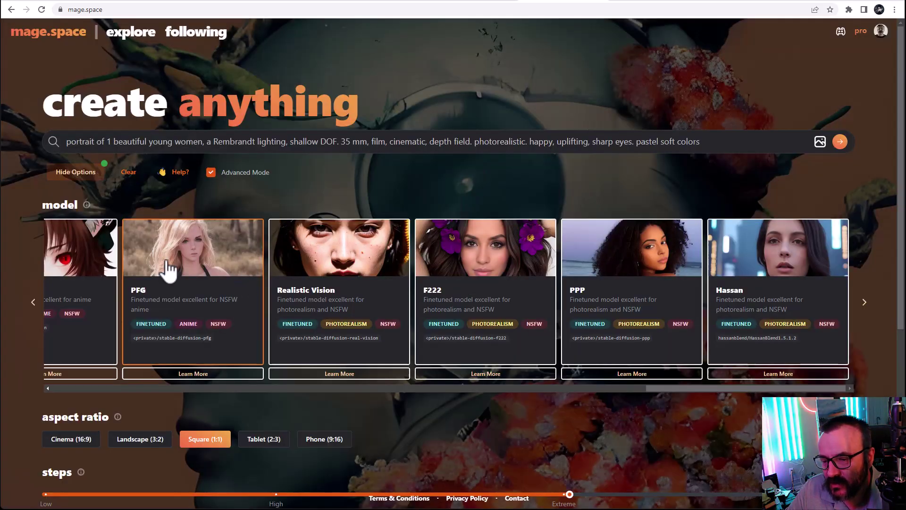
Step: Generate the pastel portrait prompt twice with the Waifu model, closing each result after viewing it
drag(727, 386, 596, 371)
click(582, 298)
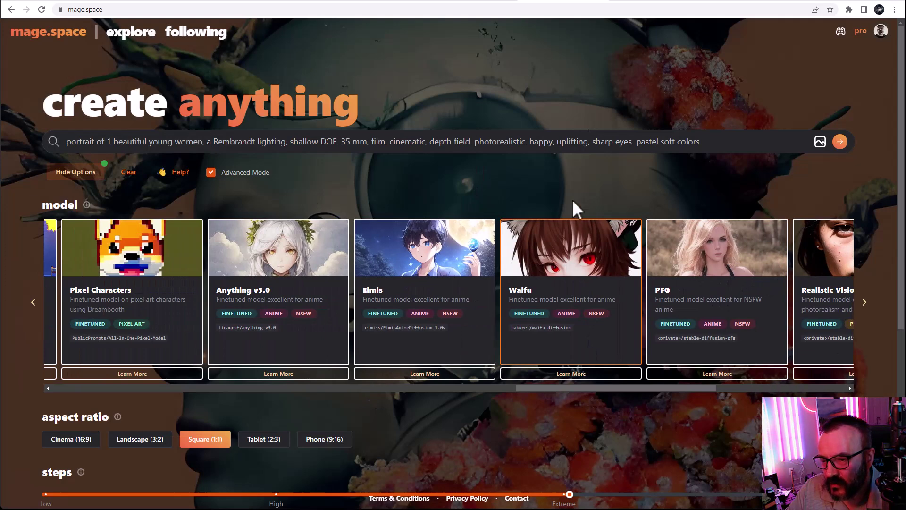
click(840, 144)
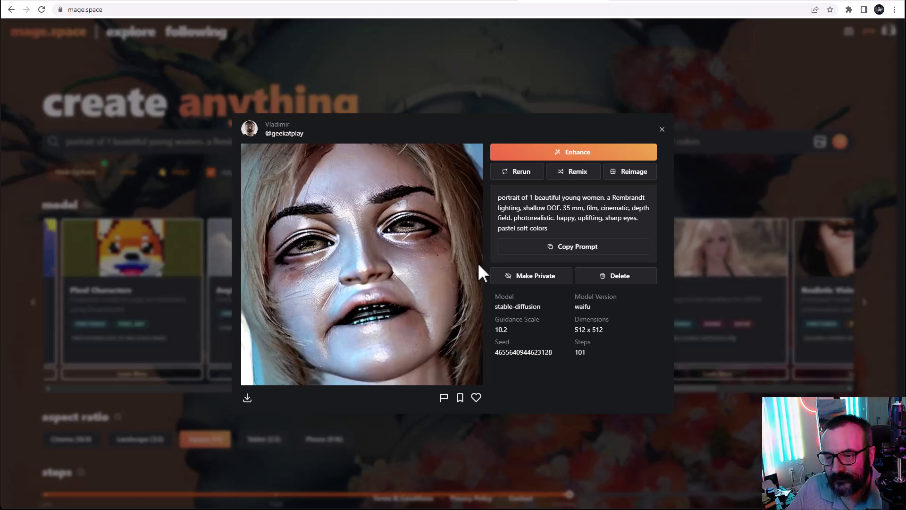
click(662, 129)
click(839, 139)
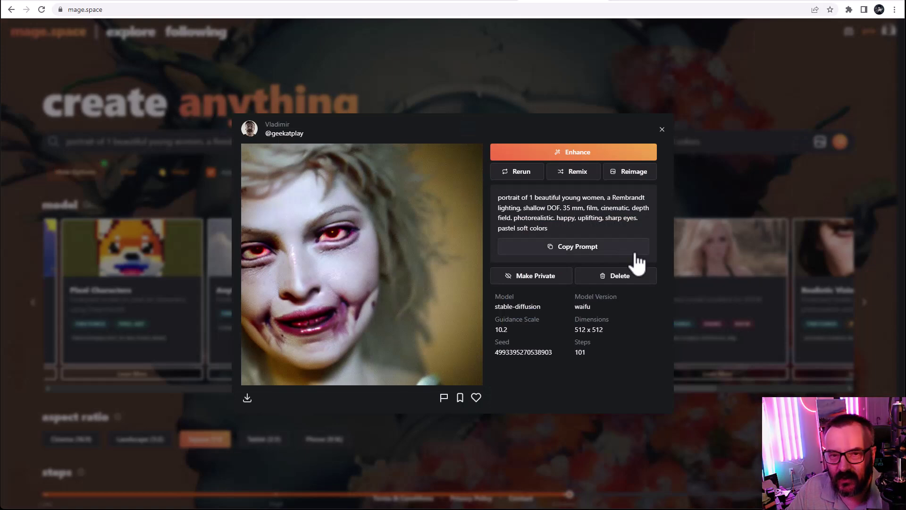
click(662, 130)
Step: Append ". anime style" to the portrait prompt and remove "photorealistic." from it
click(713, 142)
text(. anime style)
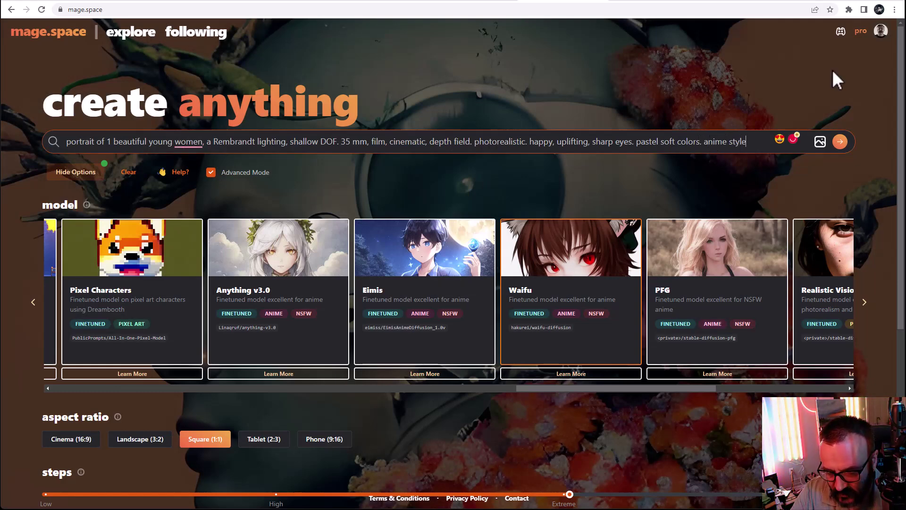
double_click(500, 141)
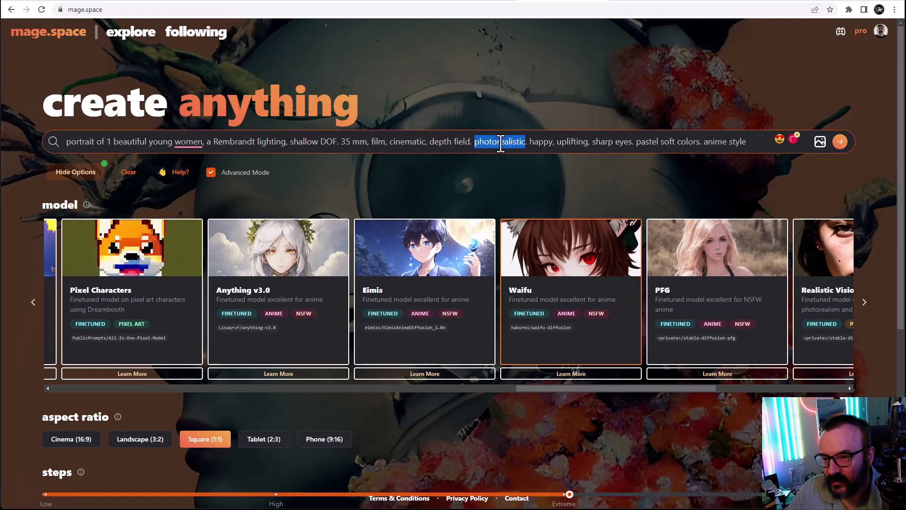
key(BackSpace)
key(BackSpace)
key(BackSpace)
Step: Generate the anime style portrait prompt twice with the Waifu model, closing each result after viewing it
click(842, 141)
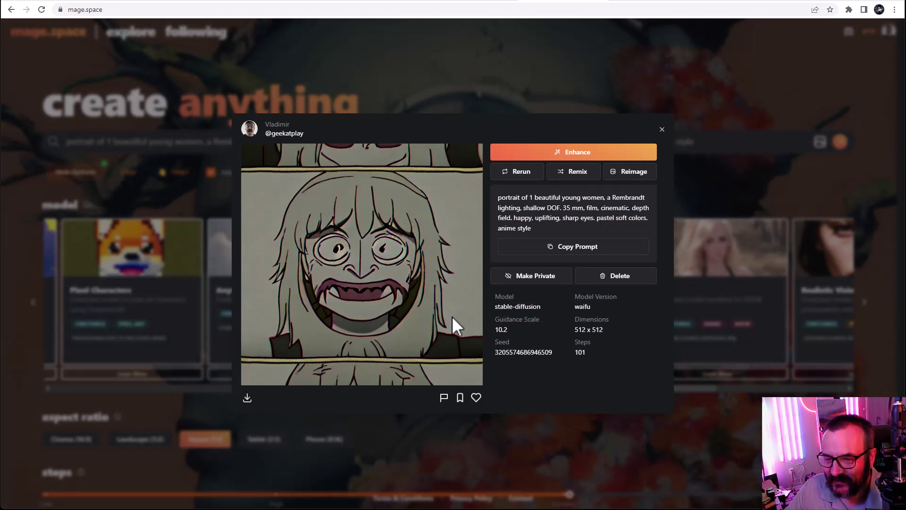
click(662, 130)
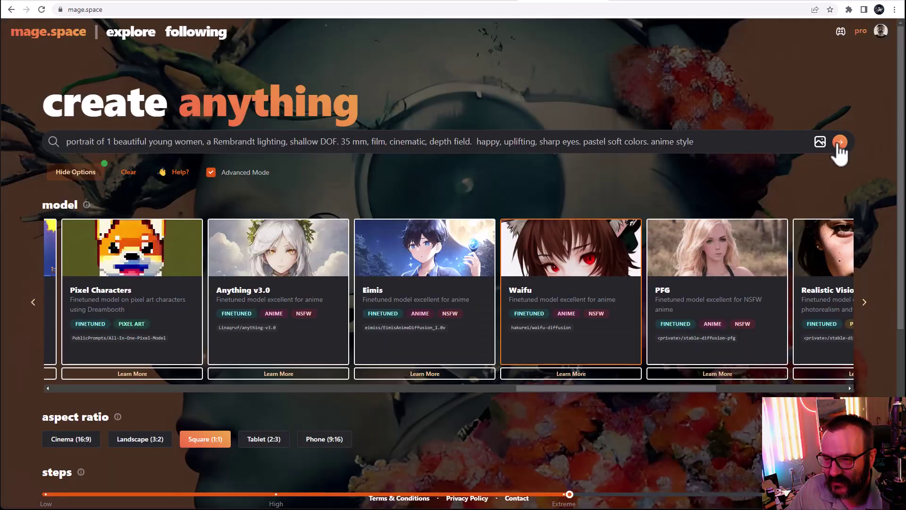
click(839, 143)
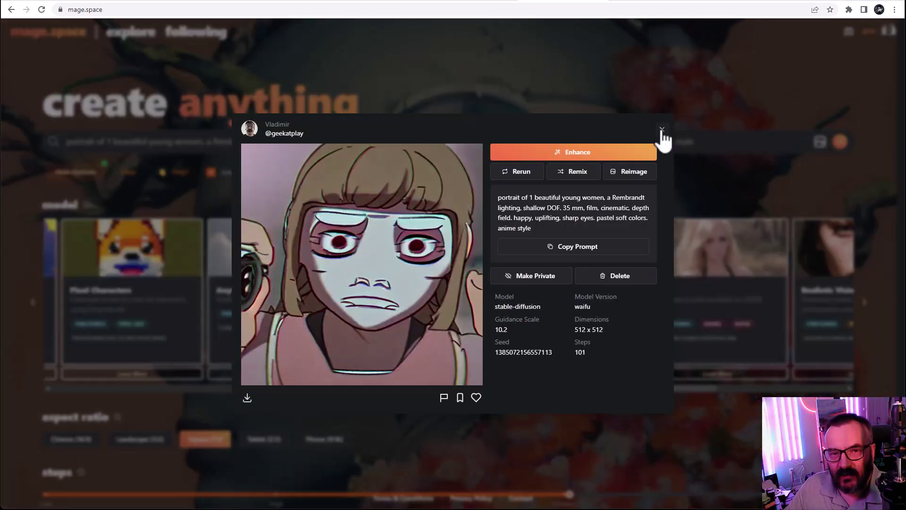
click(662, 131)
Step: Remove "anime style" from the end of the prompt and reinsert "photorealistic." before "happy"
click(689, 143)
drag(689, 143, 649, 141)
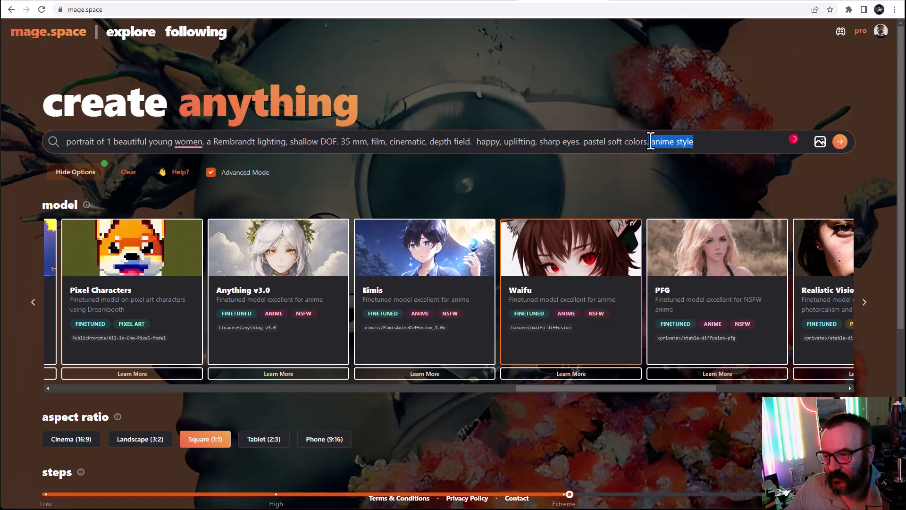
key(BackSpace)
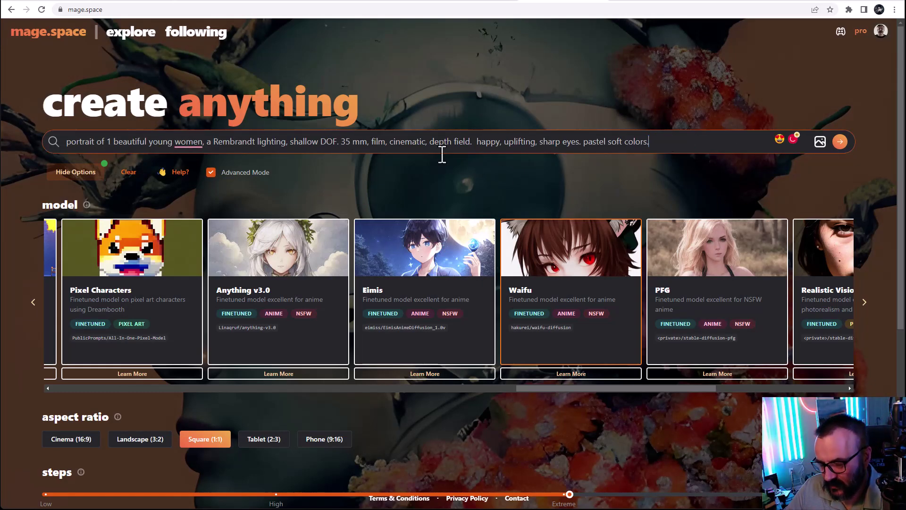
text(photorealistic.)
Step: Generate the photorealistic portrait prompt twice with the Eimis model, closing each result after viewing it
click(449, 291)
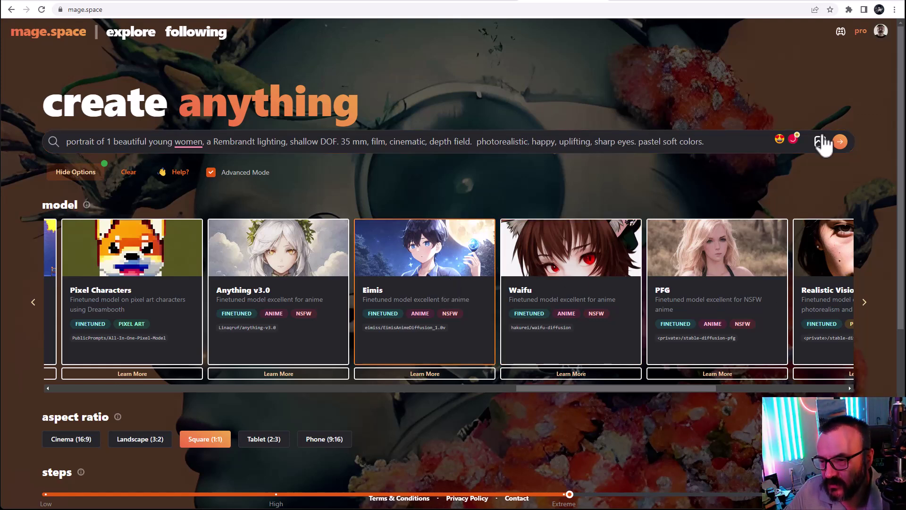
click(835, 139)
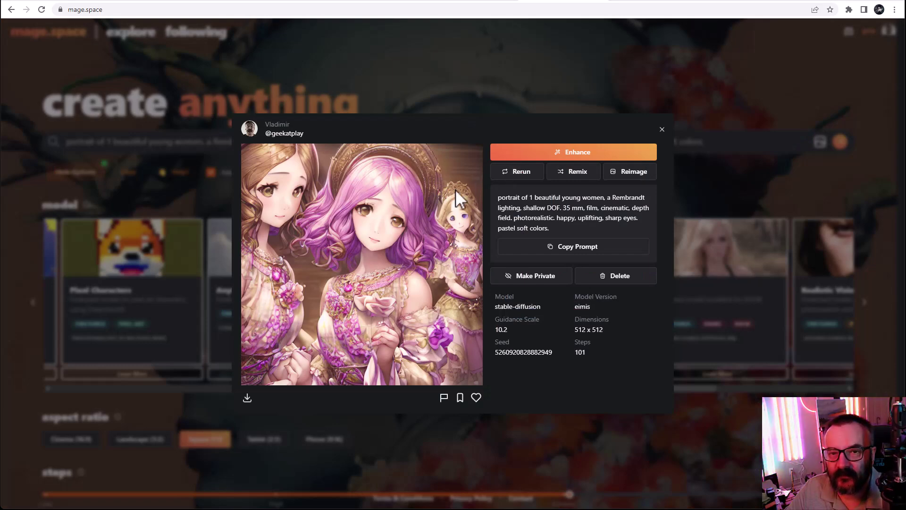
click(662, 130)
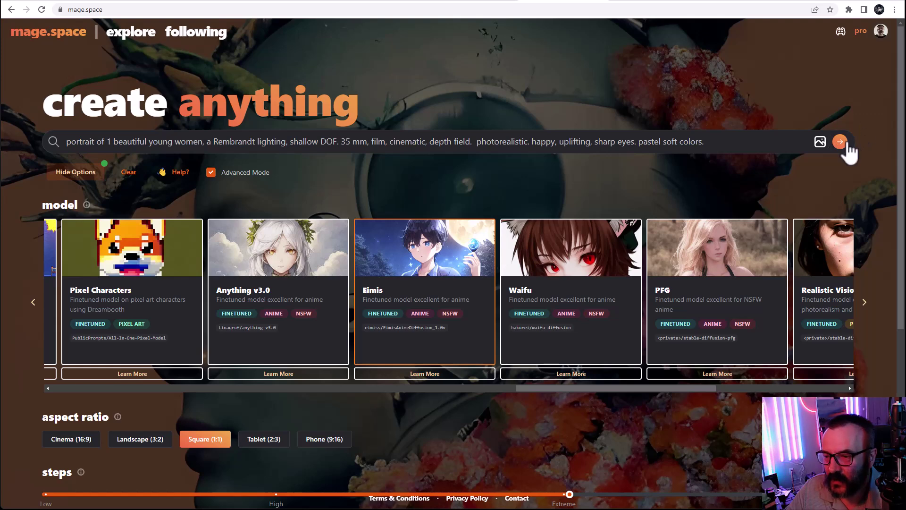
click(842, 143)
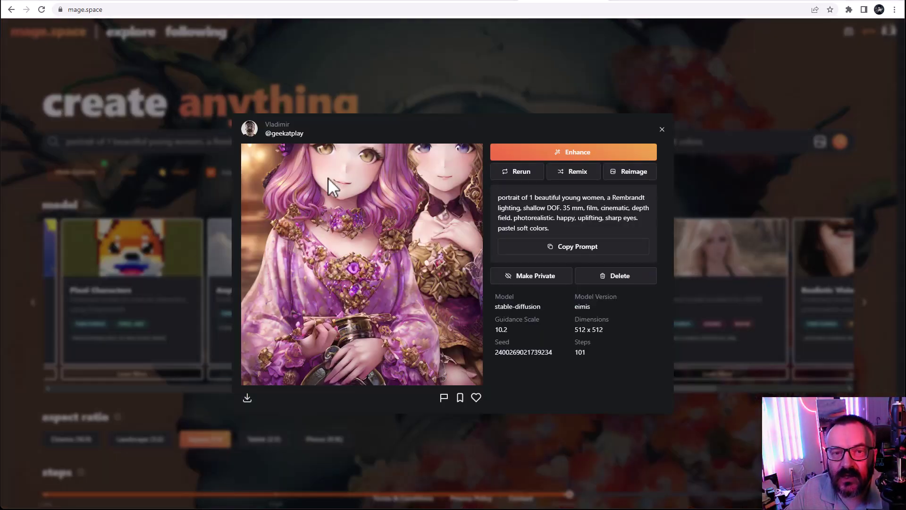
click(662, 129)
Step: Generate the photorealistic portrait prompt with the Anything v3.0 model and close the result after viewing it
click(314, 247)
click(840, 142)
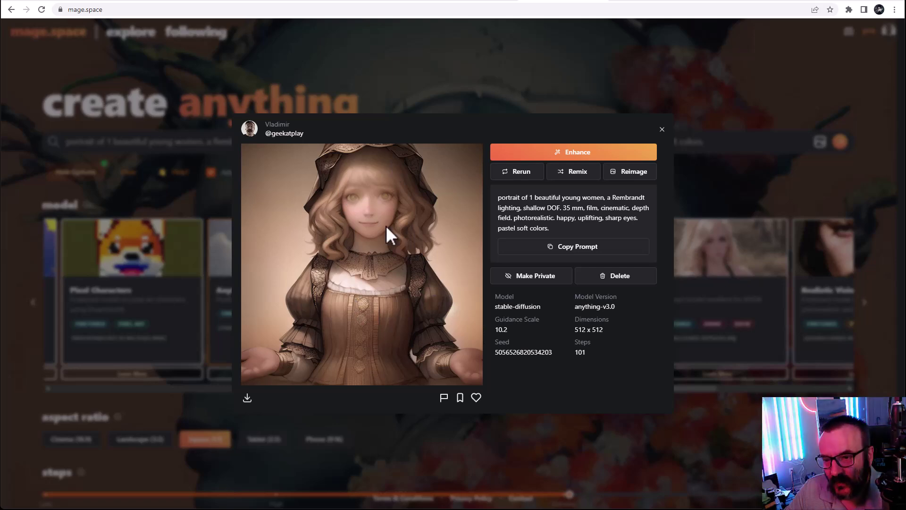
click(662, 130)
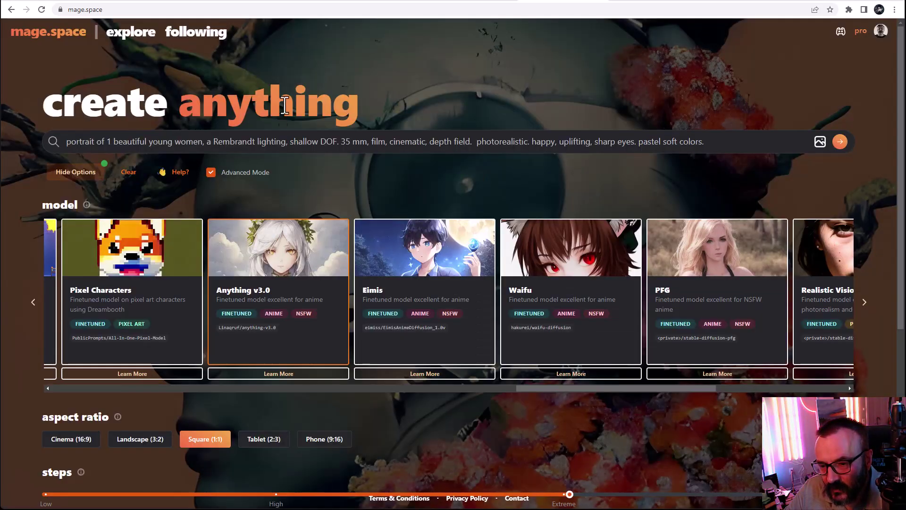
Step: Remove the word "photorealistic" from the prompt and generate it again with the Anything v3.0 model, closing the result after viewing it
double_click(503, 141)
key(BackSpace)
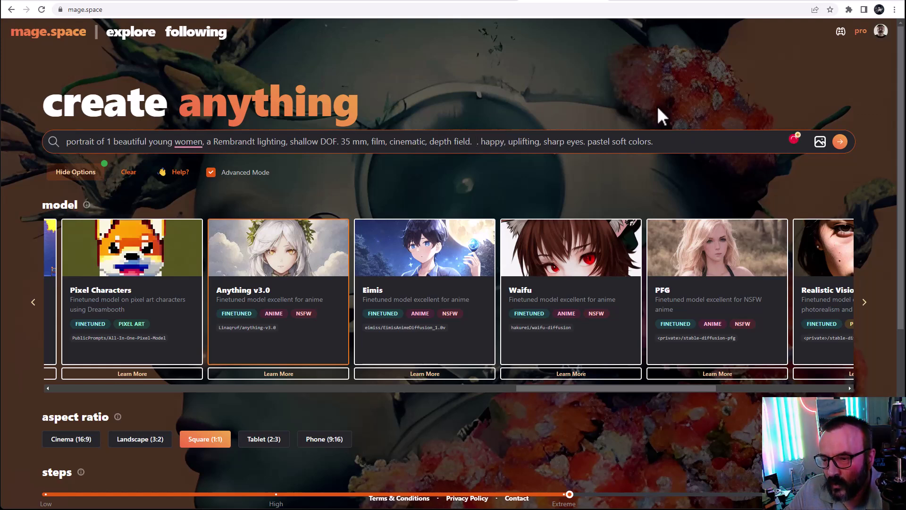
click(840, 141)
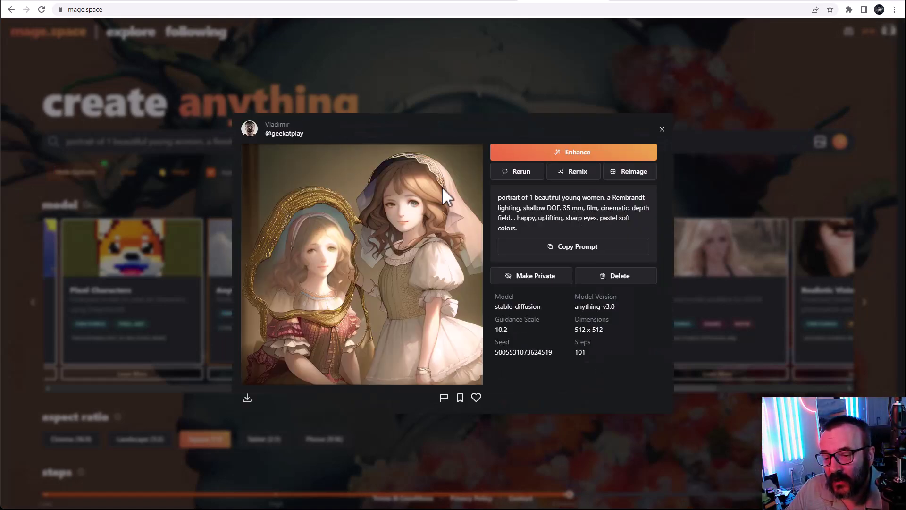
click(661, 129)
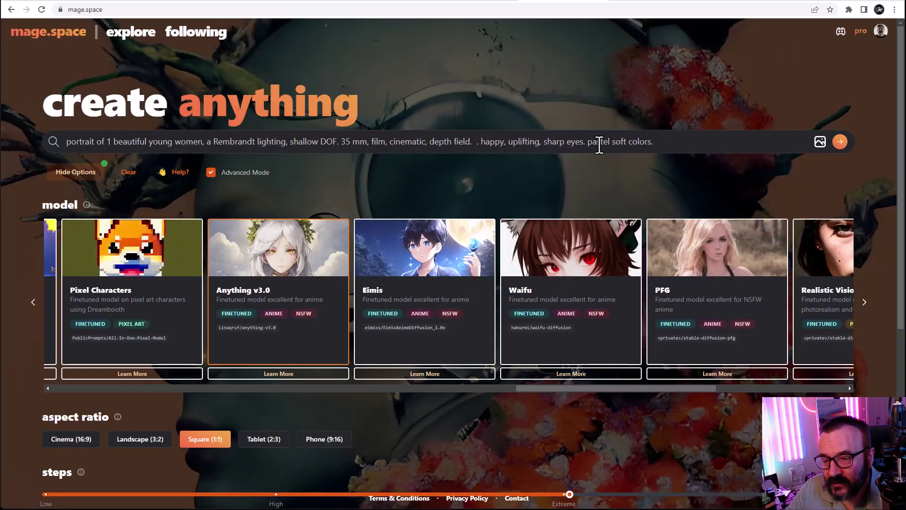
Step: Reinsert "photorealistic" before ". happy" without the extra space and generate the portrait with the SynthwavePunk model, closing the result after viewing it
drag(548, 389, 397, 377)
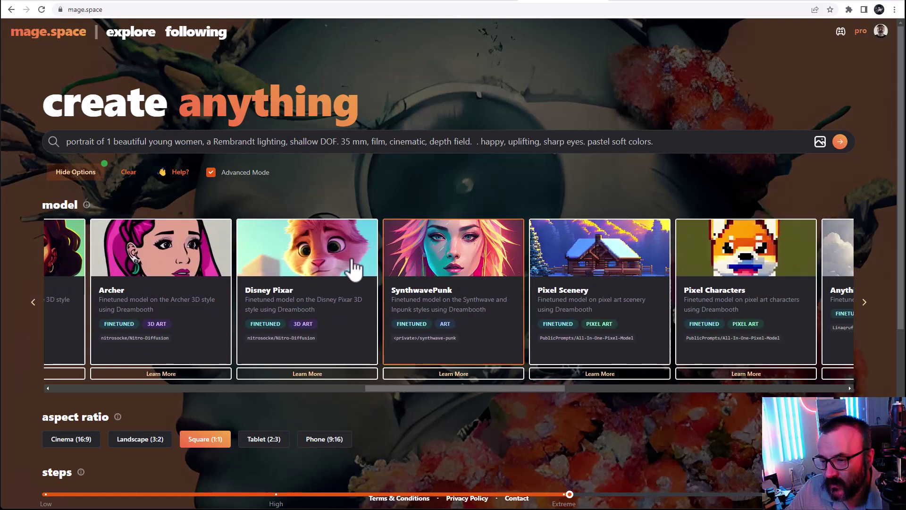
click(478, 144)
text(photoreal)
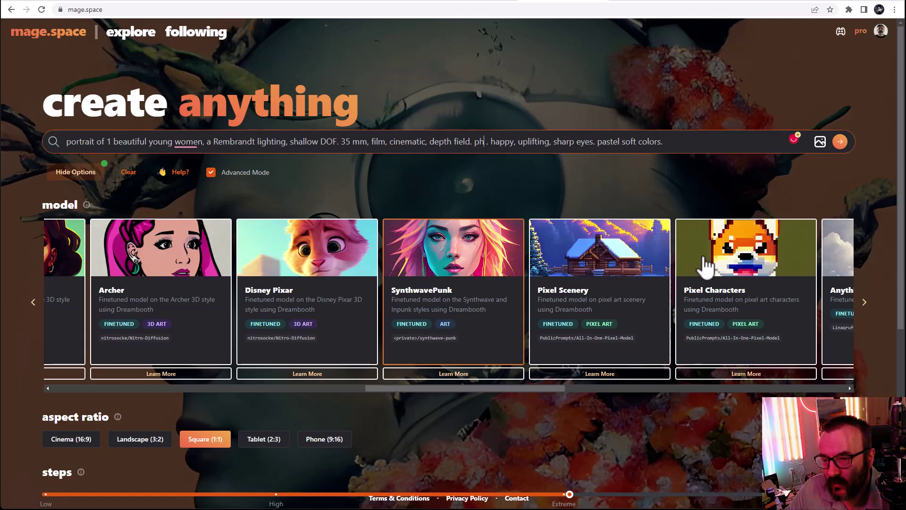
text(istic)
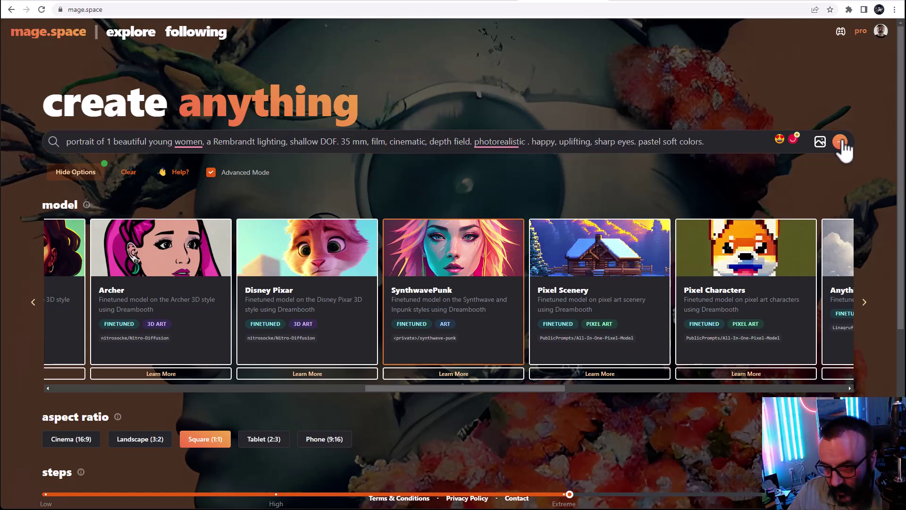
mouse_move(503, 144)
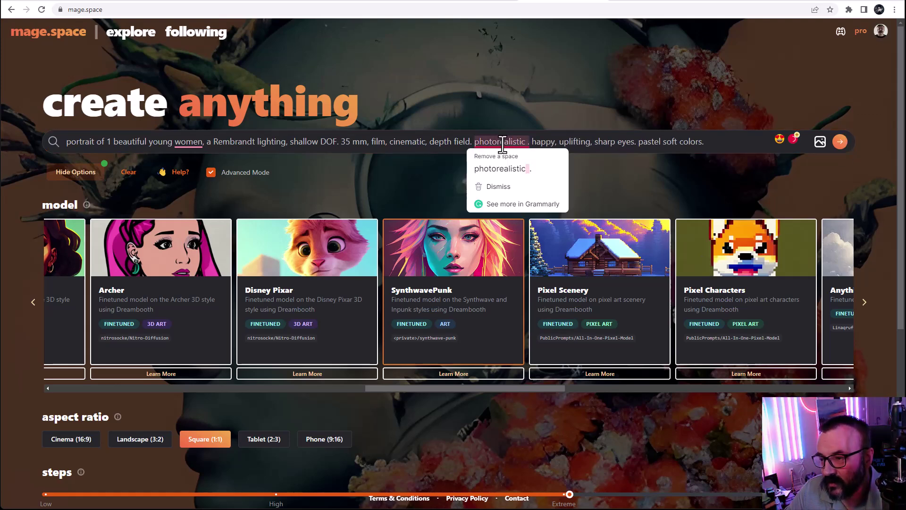
click(519, 168)
click(840, 143)
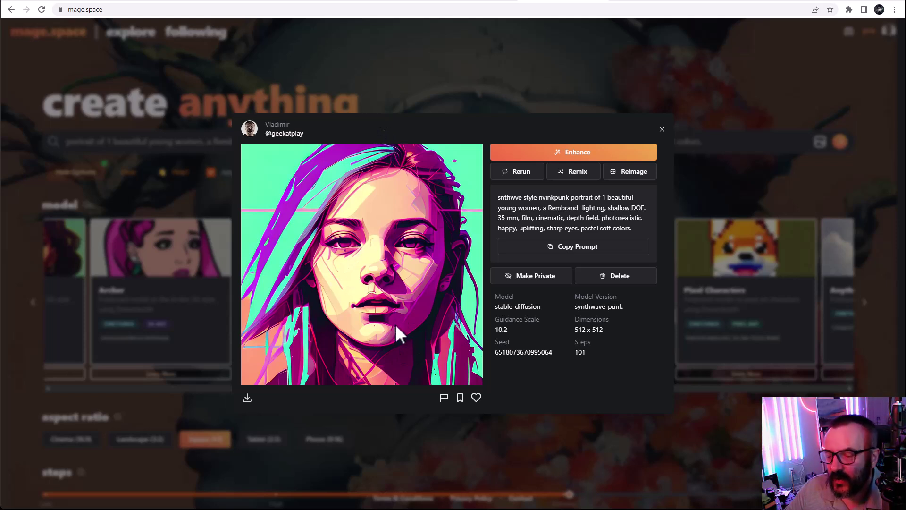
click(663, 129)
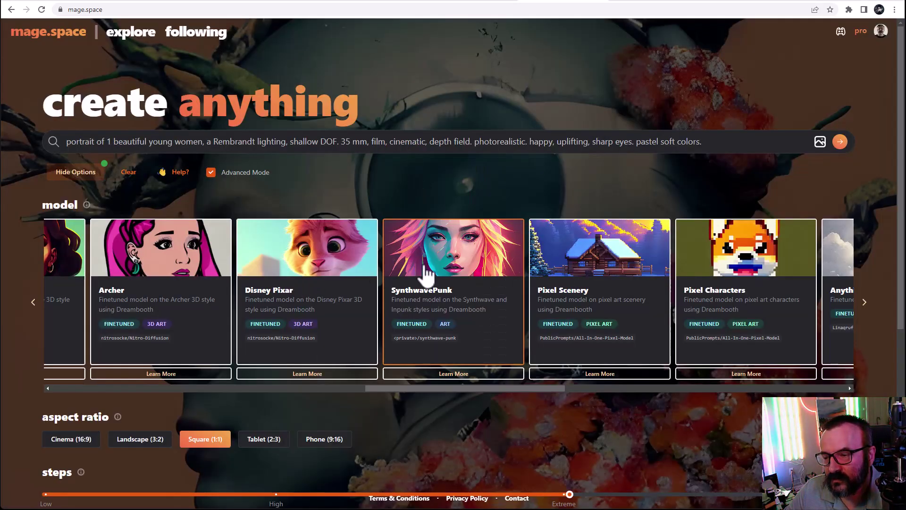
Step: Generate the photorealistic portrait prompt with the Disney Pixar model and close the result after viewing it
click(321, 277)
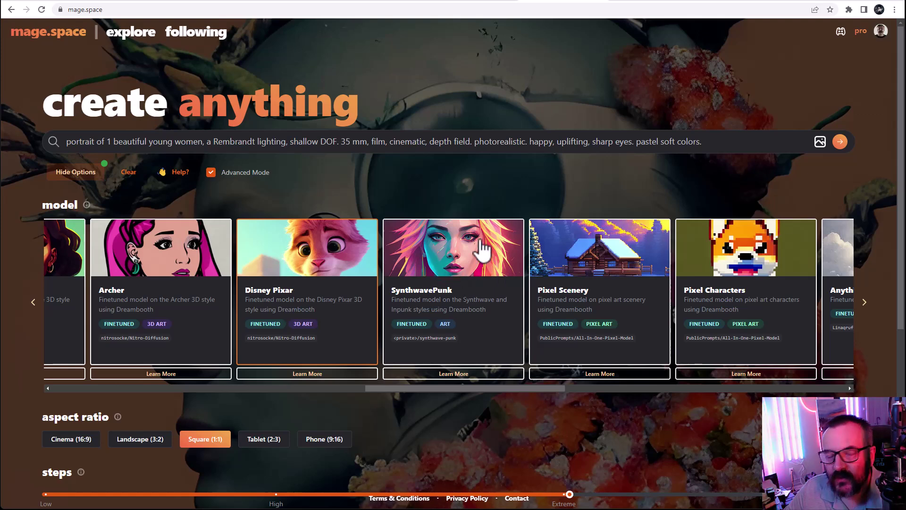
click(839, 141)
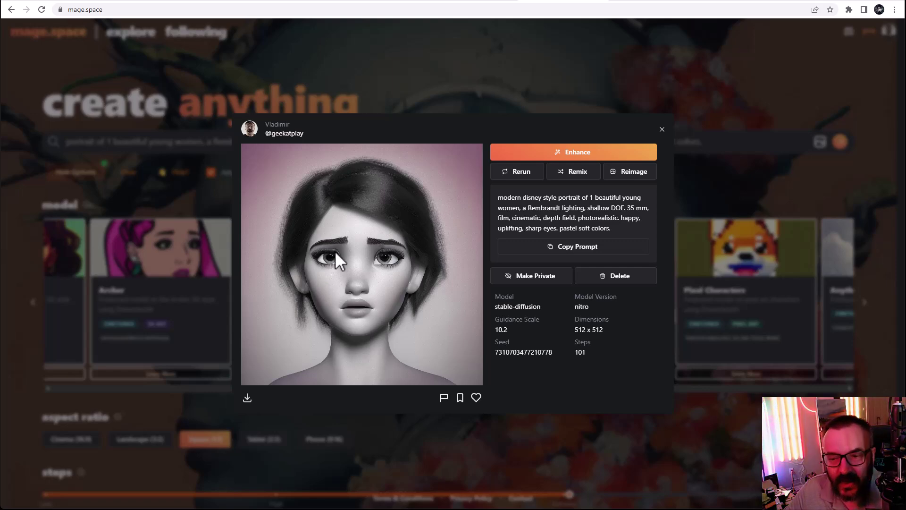
click(662, 131)
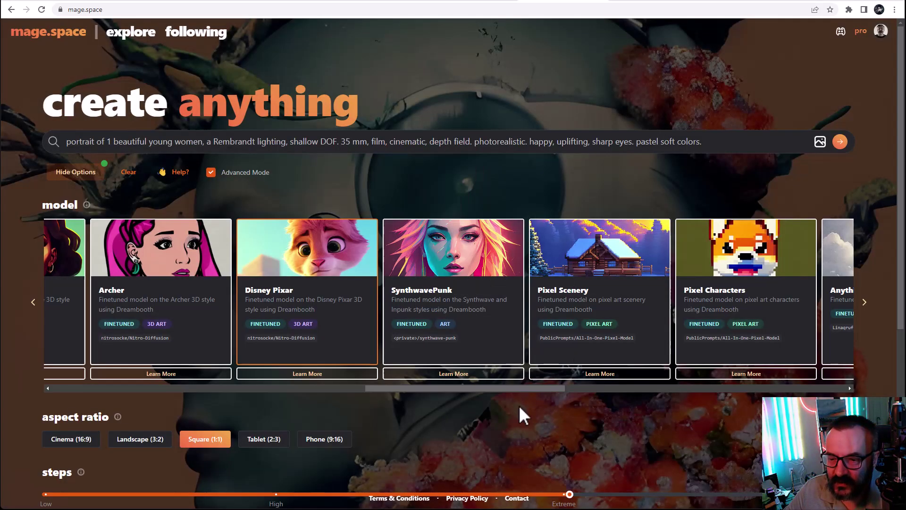
Step: Generate the photorealistic portrait prompt with the Arcane model and close the result after viewing it
drag(521, 390, 401, 344)
click(465, 359)
drag(352, 384, 314, 381)
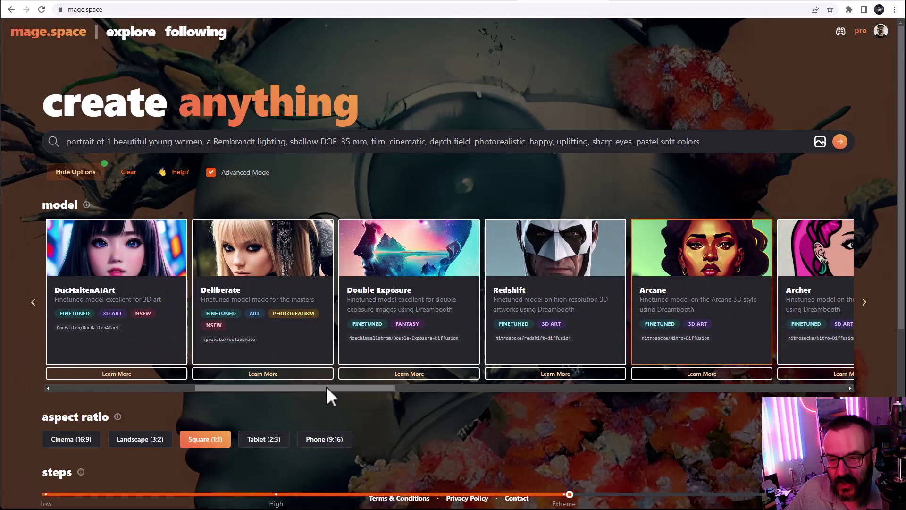
click(839, 141)
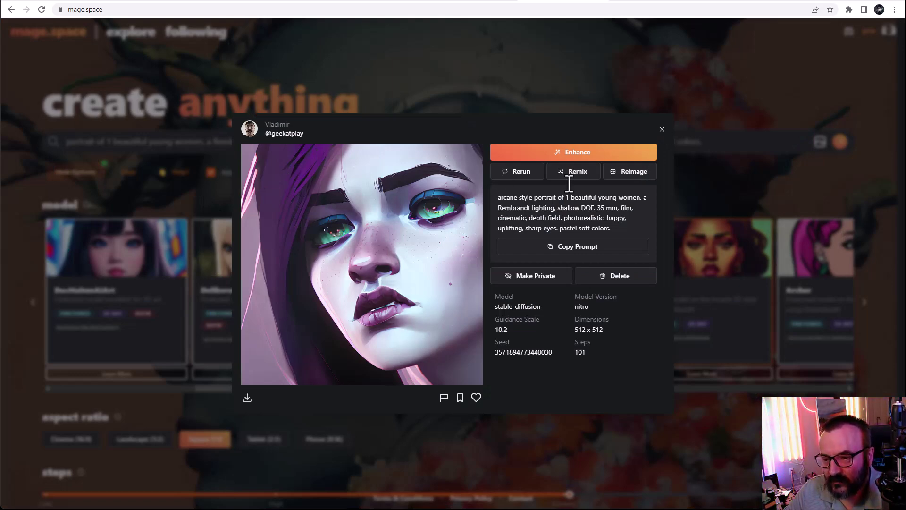
click(661, 130)
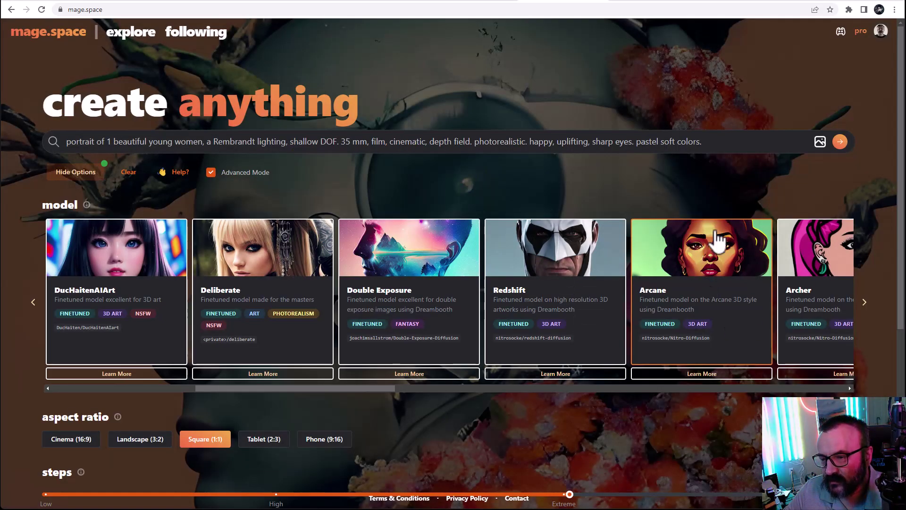
Step: Generate the photorealistic portrait prompt with the DucHaitenAIArt model and close the result after viewing it
drag(311, 390, 280, 370)
click(285, 288)
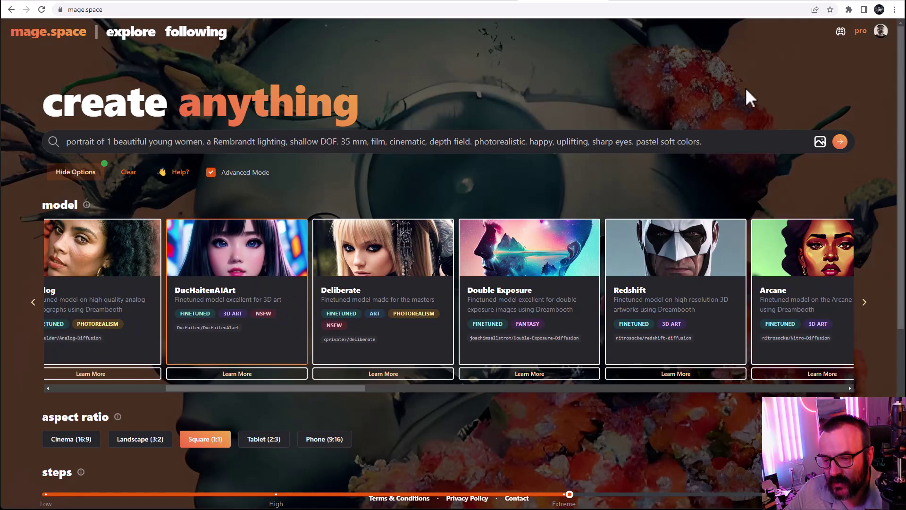
click(840, 142)
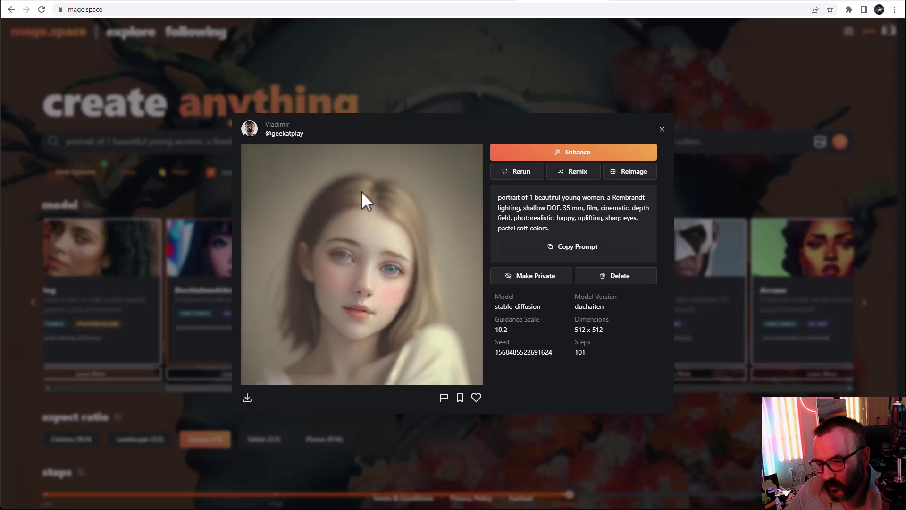
click(662, 130)
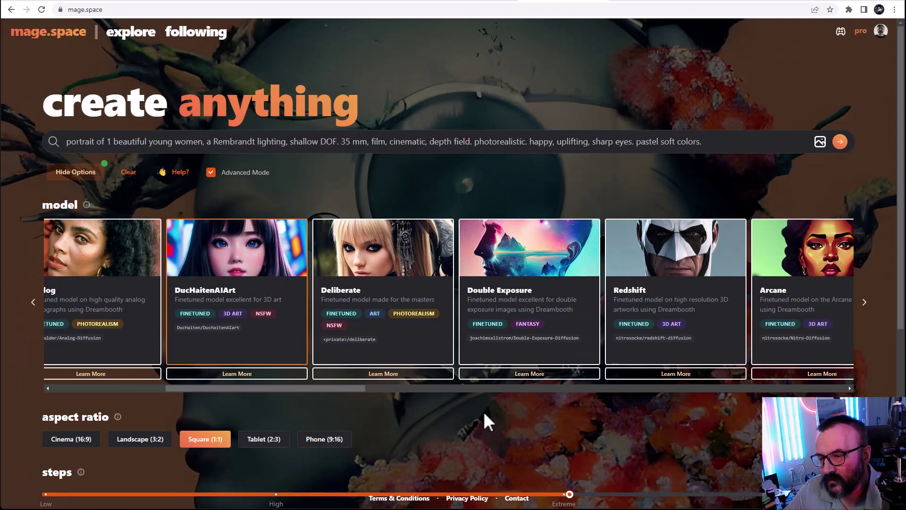
Step: Generate the photorealistic portrait prompt with the Stable Diffusion v2.1 model and close the result after viewing it
drag(310, 387, 194, 388)
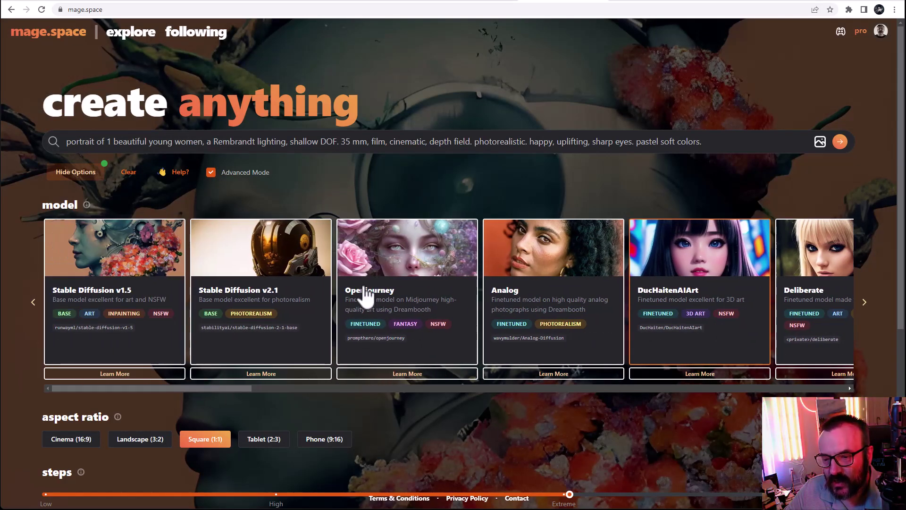
click(244, 275)
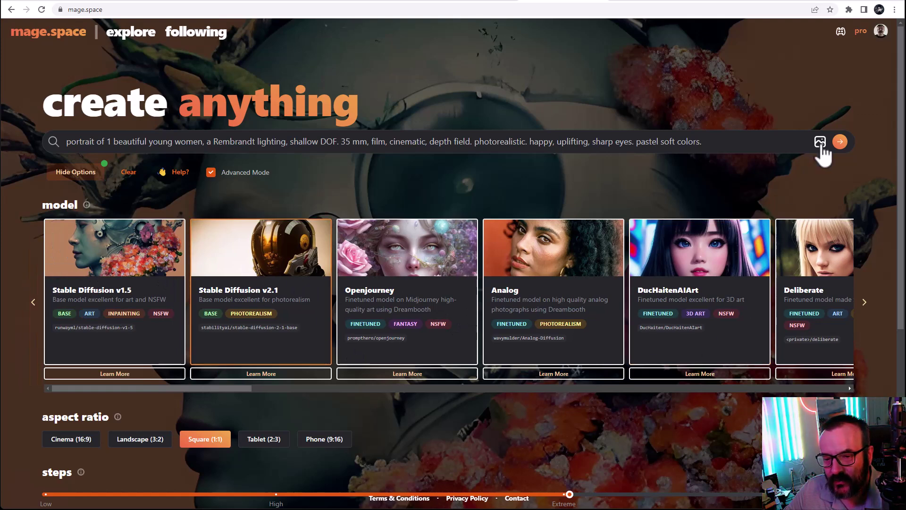
click(840, 141)
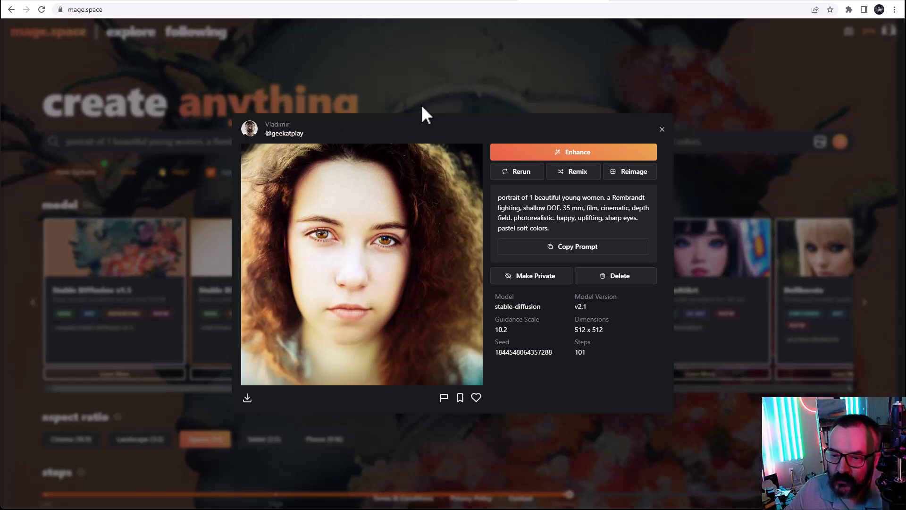
click(662, 130)
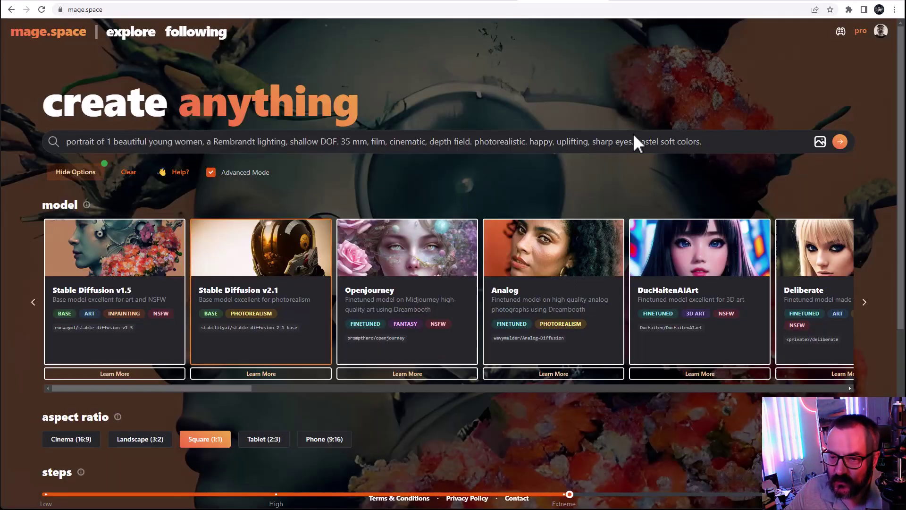
Step: Generate the photorealistic portrait prompt with the Stable Diffusion v1.5 model and close the result after viewing it
click(129, 261)
click(840, 144)
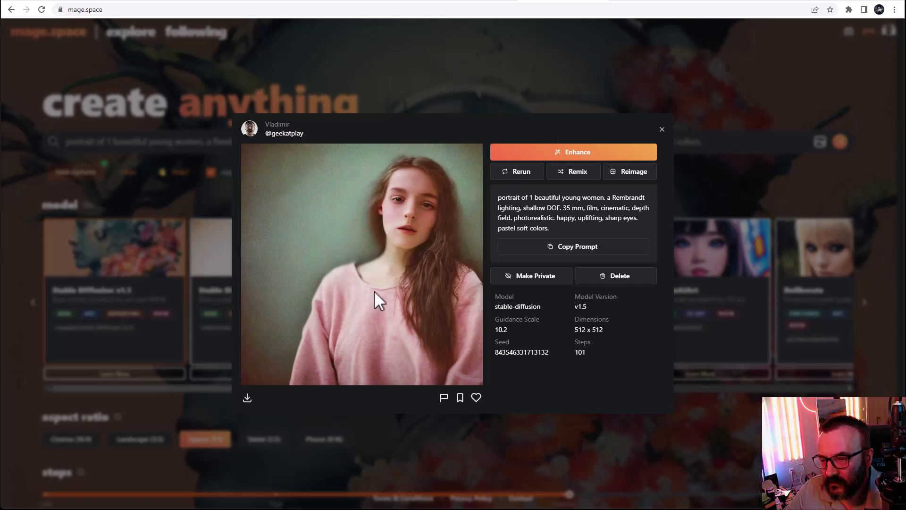
click(662, 128)
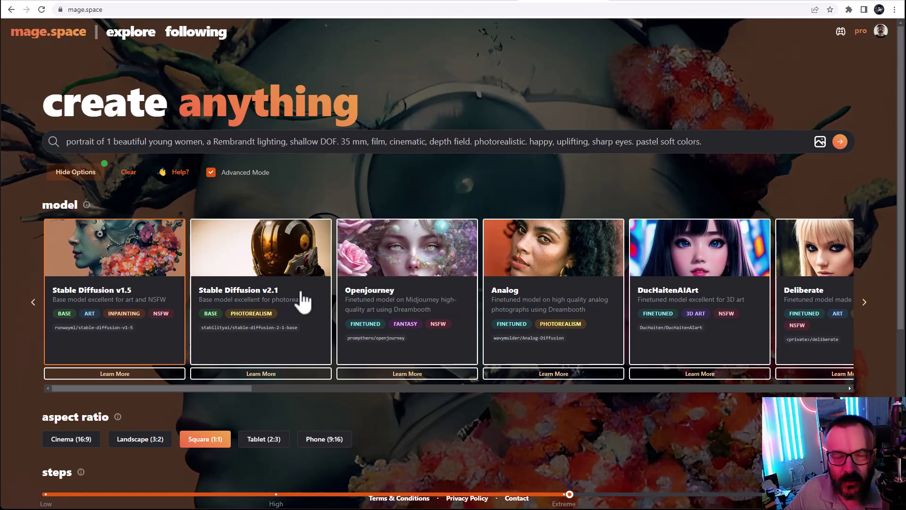
drag(228, 389, 302, 400)
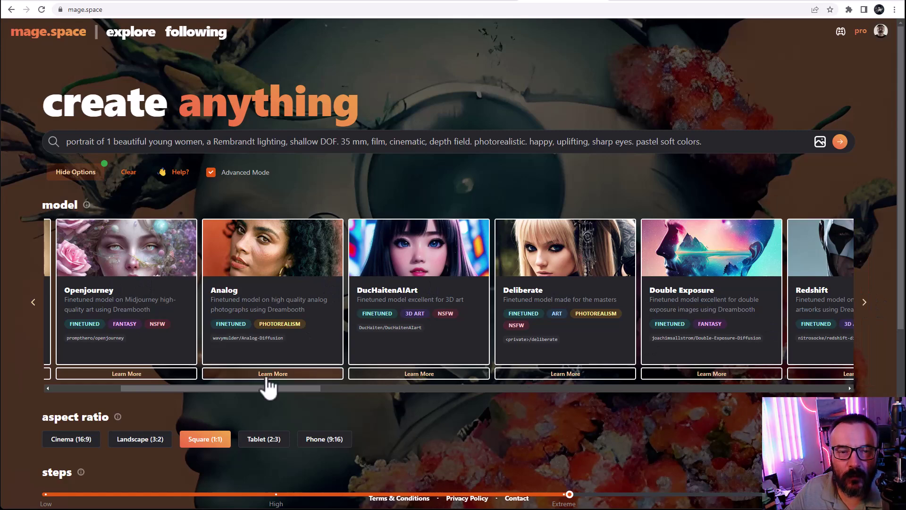
drag(262, 388, 182, 384)
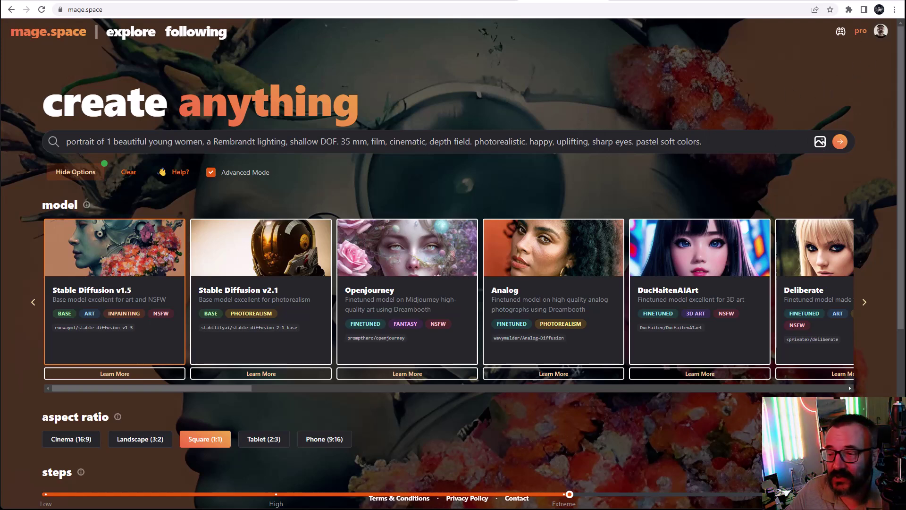
Step: Switch to the Topaz Labs Gigapixel AI page, examine its upscaling description and face recovery examples, and return to mage.space
click(725, 1)
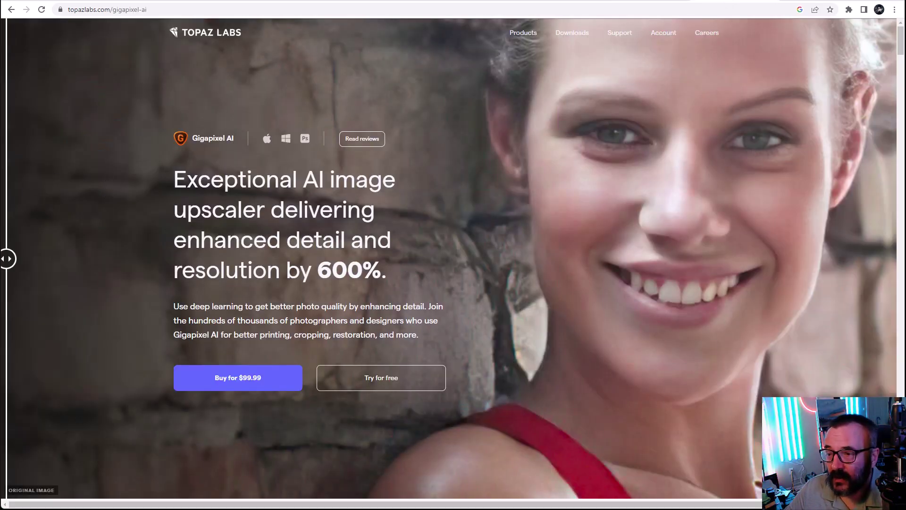
scroll(519, 236, down, 8)
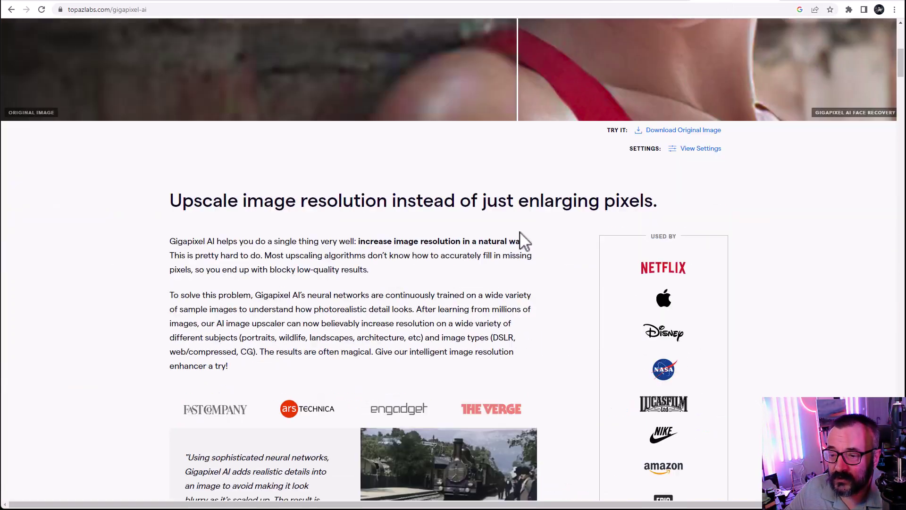
scroll(434, 248, down, 6)
scroll(508, 236, down, 7)
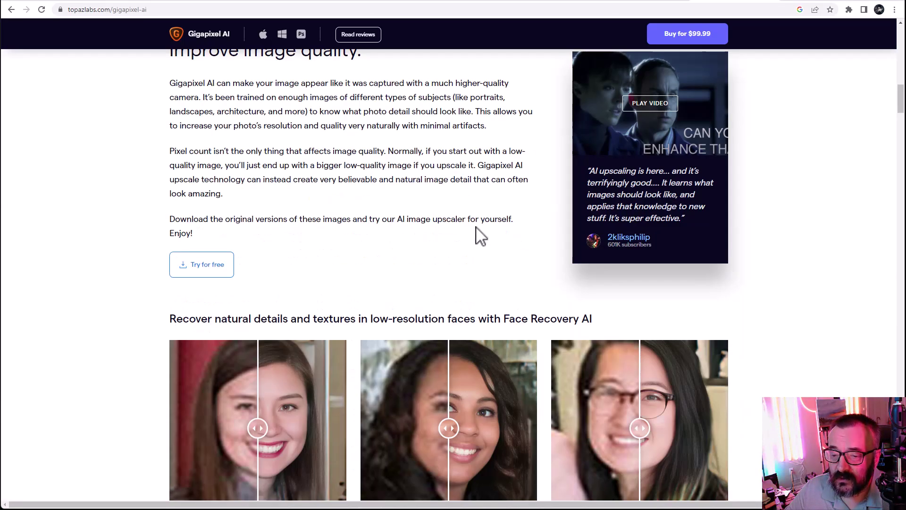
scroll(440, 222, up, 18)
scroll(432, 225, up, 3)
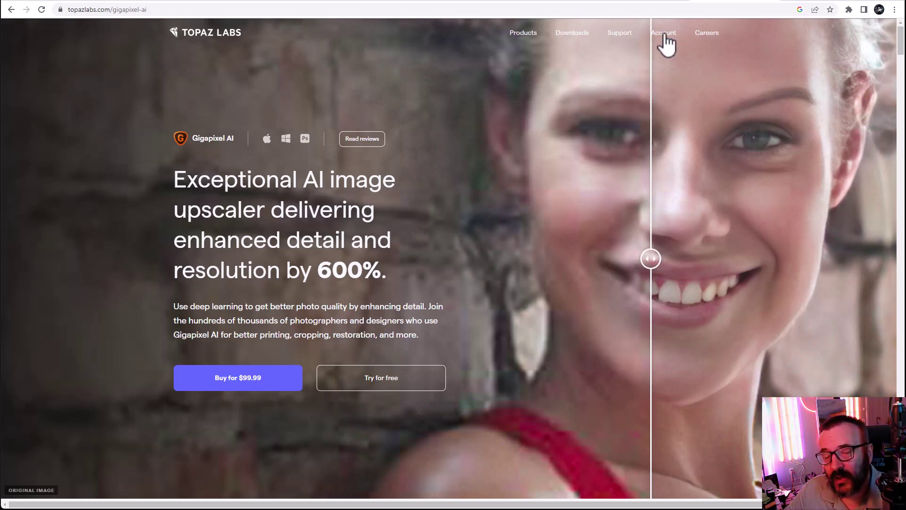
click(544, 2)
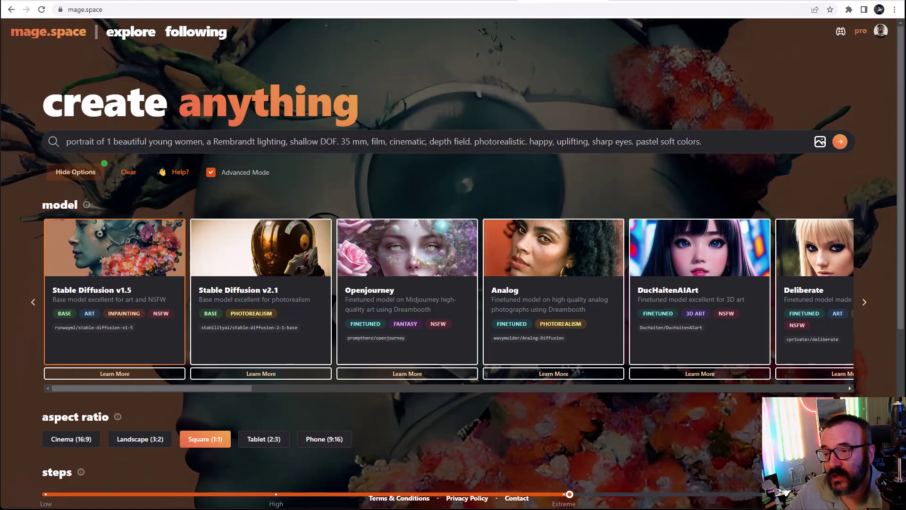